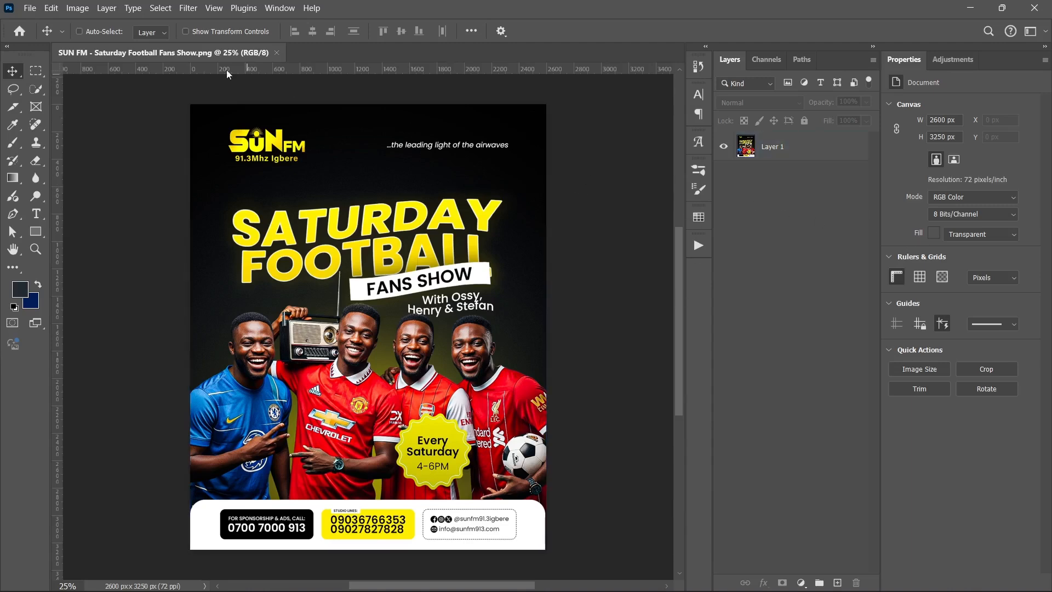
Create a new 1080 x 1350 px document at 72 ppi with black background contents.
left_click(19, 31)
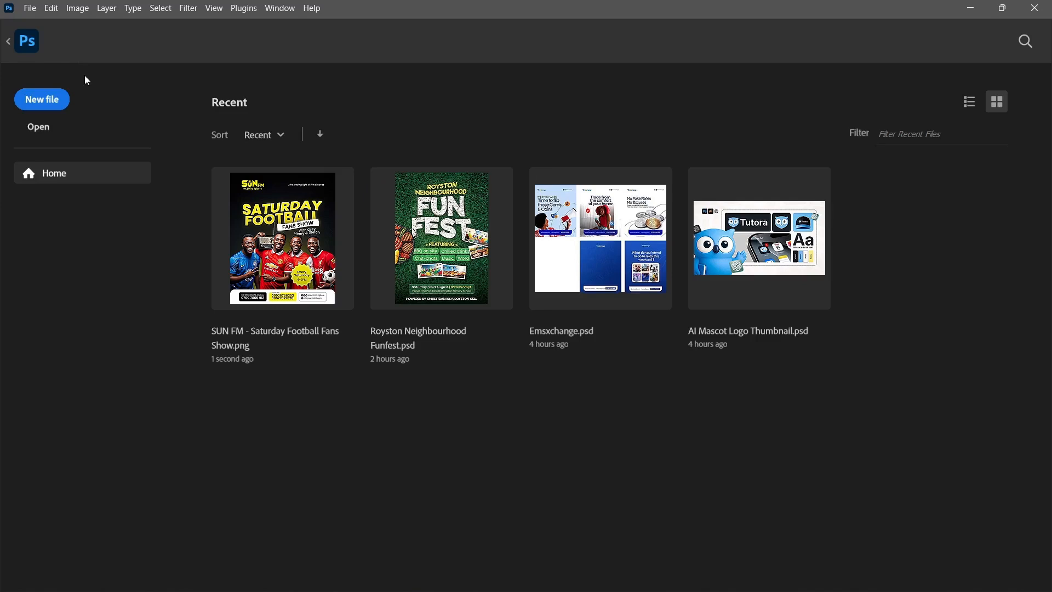
left_click(54, 100)
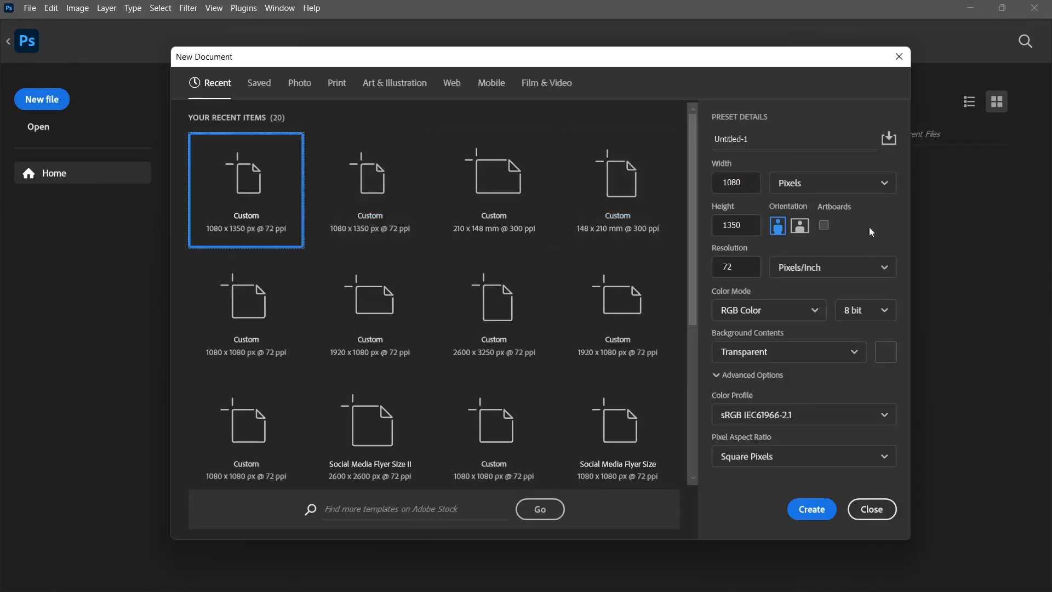
left_click(801, 357)
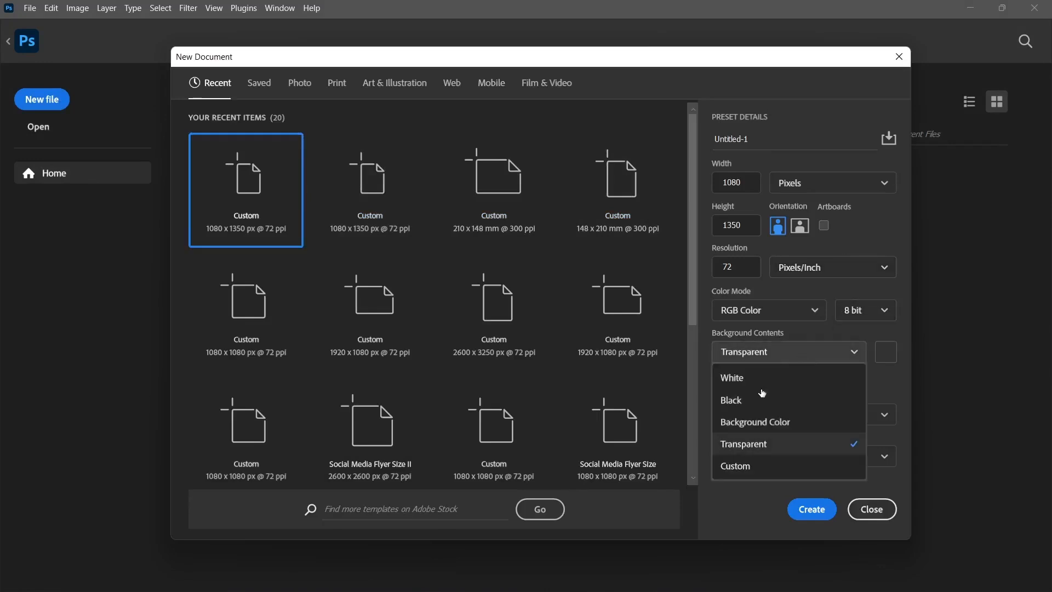
left_click(760, 442)
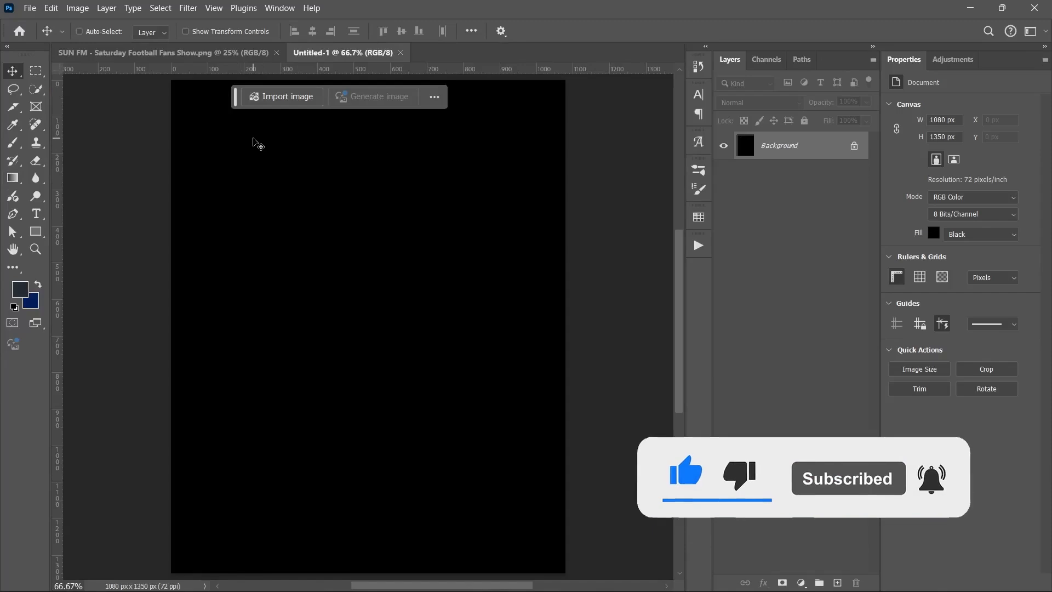
Add a text layer on the canvas reading "SATURDAY" on the first line and "FOOTBALL" on the second.
left_click(36, 214)
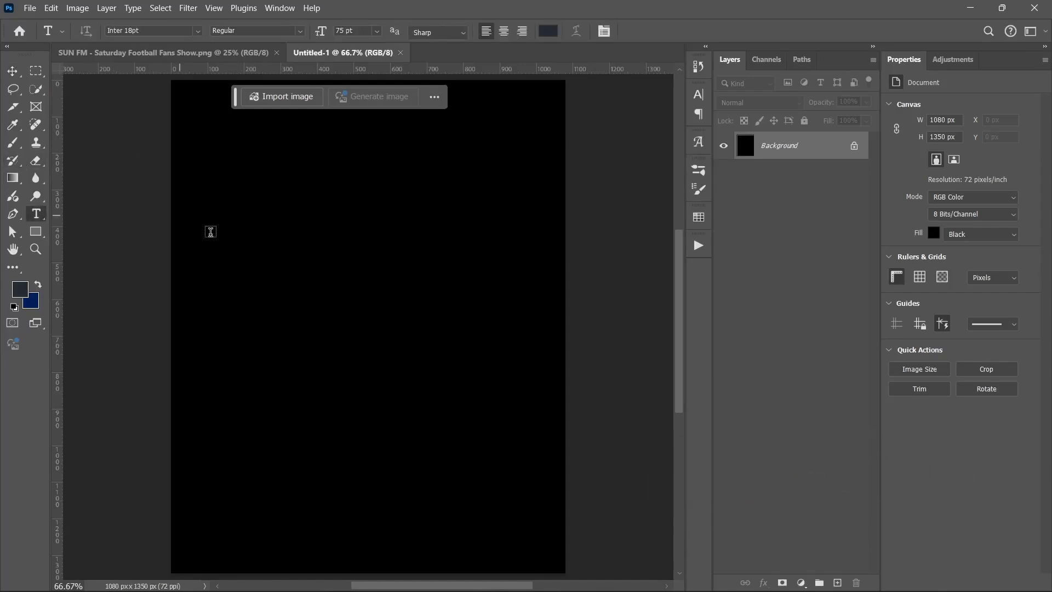
left_click(214, 247)
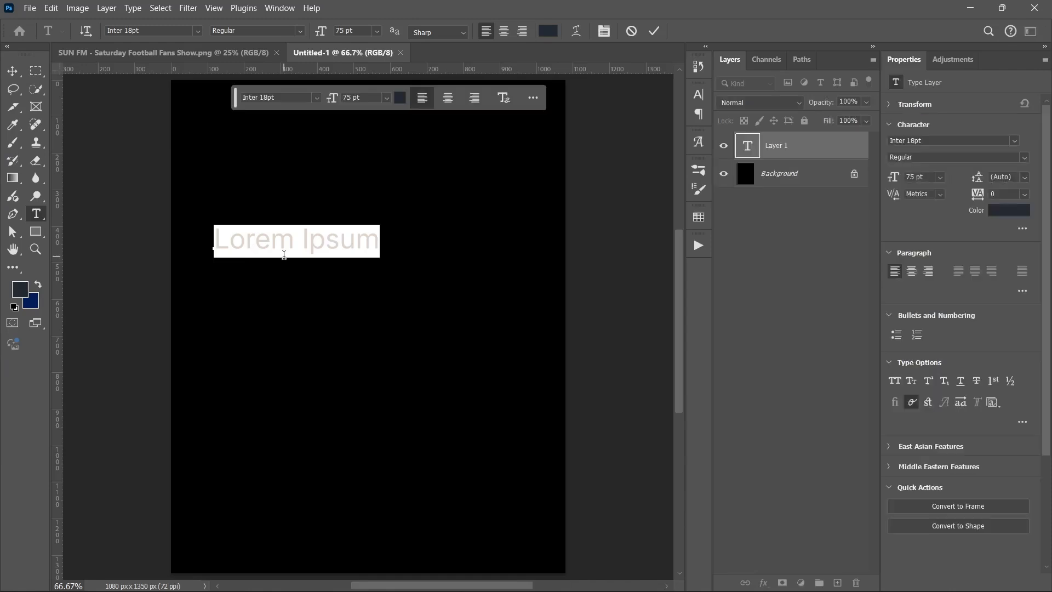
type("SA")
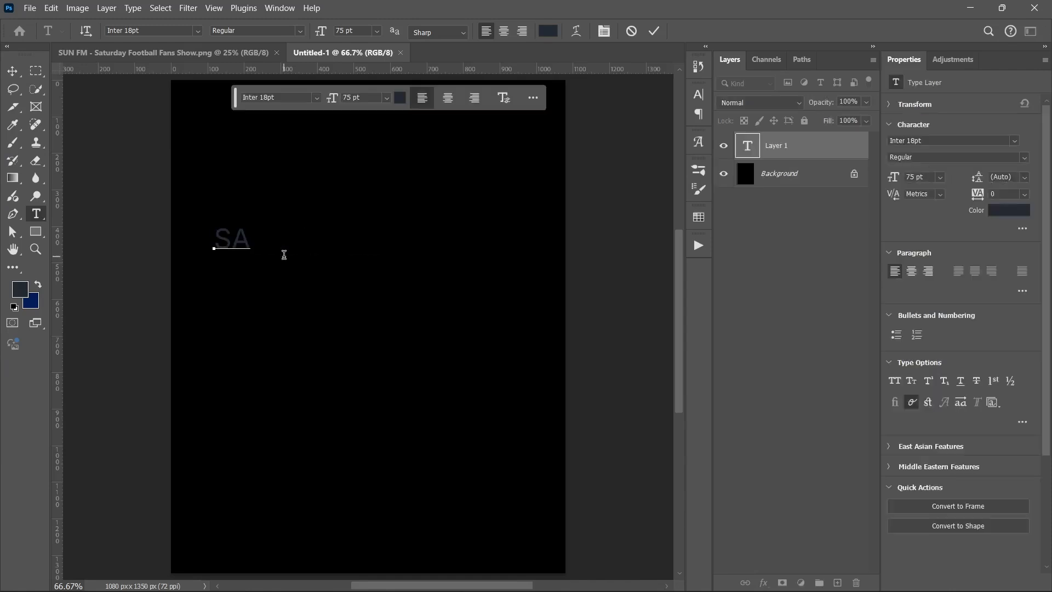
type("TURDAY")
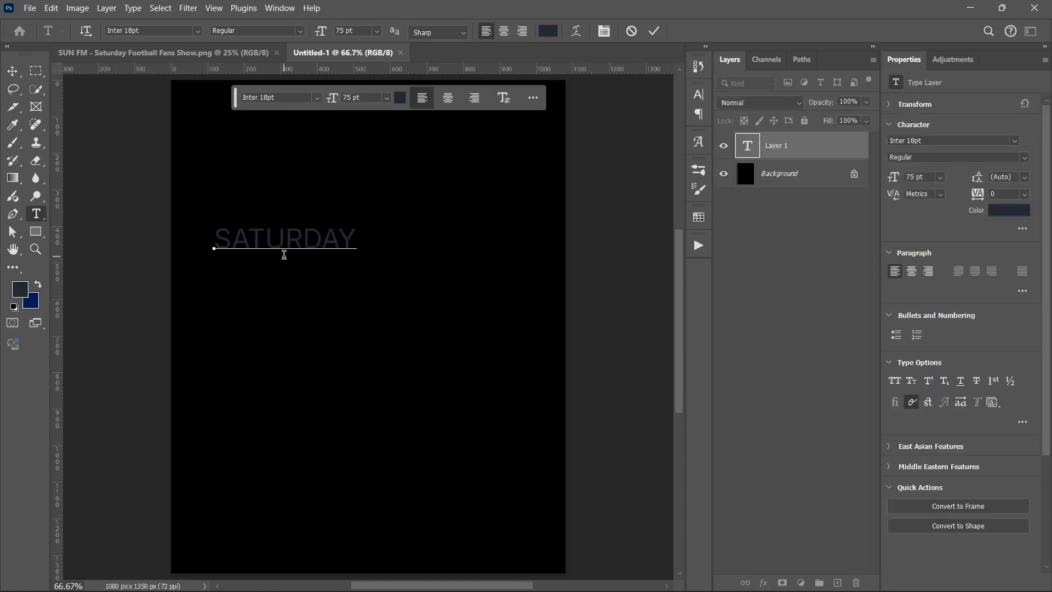
key("Return")
type("FOOTBA")
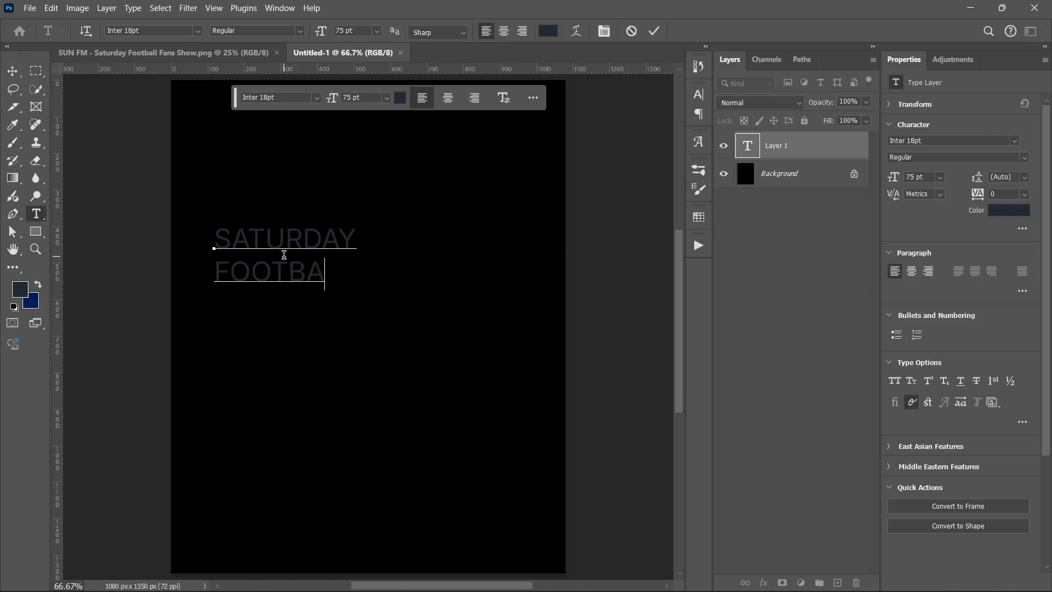
type("LL")
key("ctrl+Return")
Align the SATURDAY FOOTBALL text to the canvas, centered both horizontally and vertically.
key("v")
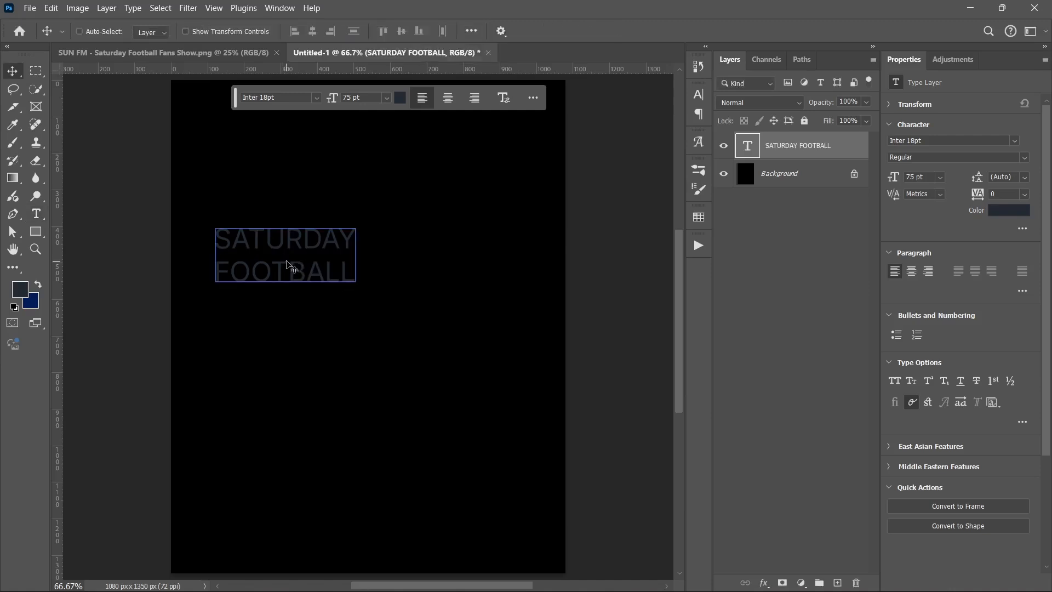
left_click(471, 31)
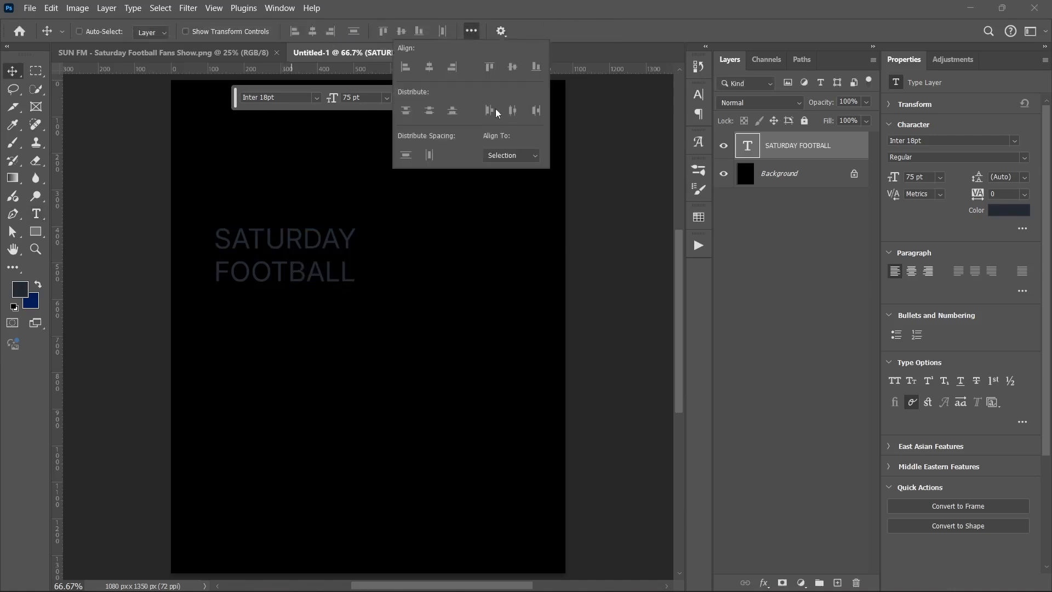
left_click(511, 155)
left_click(502, 180)
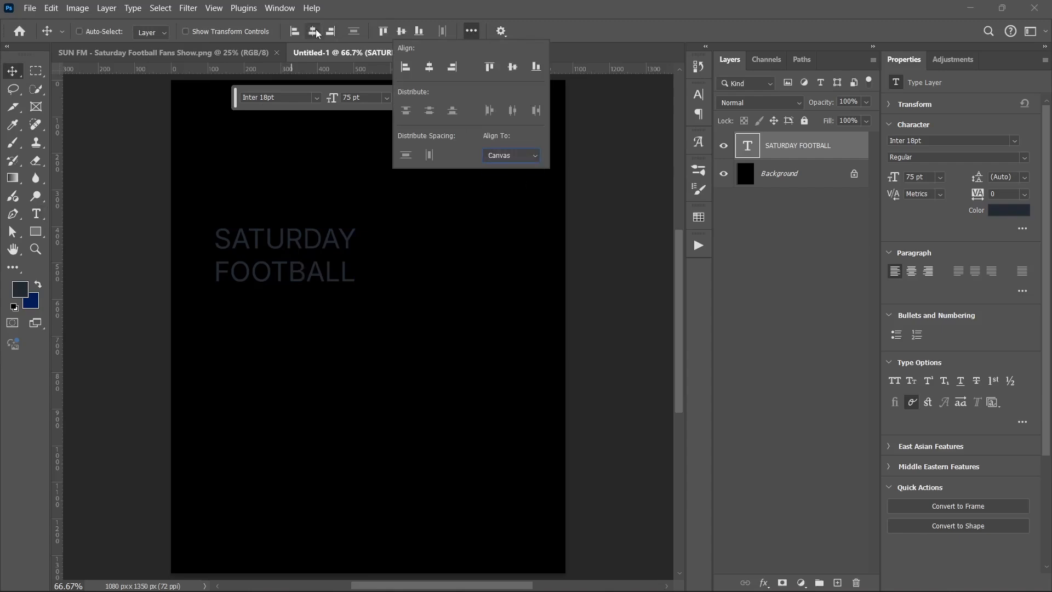
left_click(401, 31)
Set the SATURDAY FOOTBALL text color to bright yellow, f6ff00.
left_click(1023, 211)
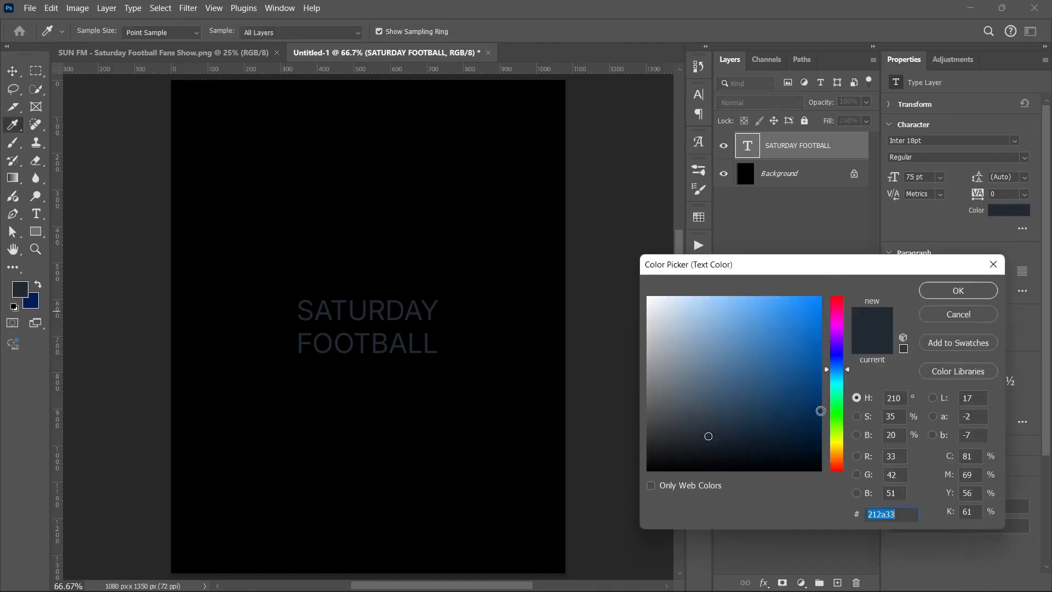
left_click(839, 442)
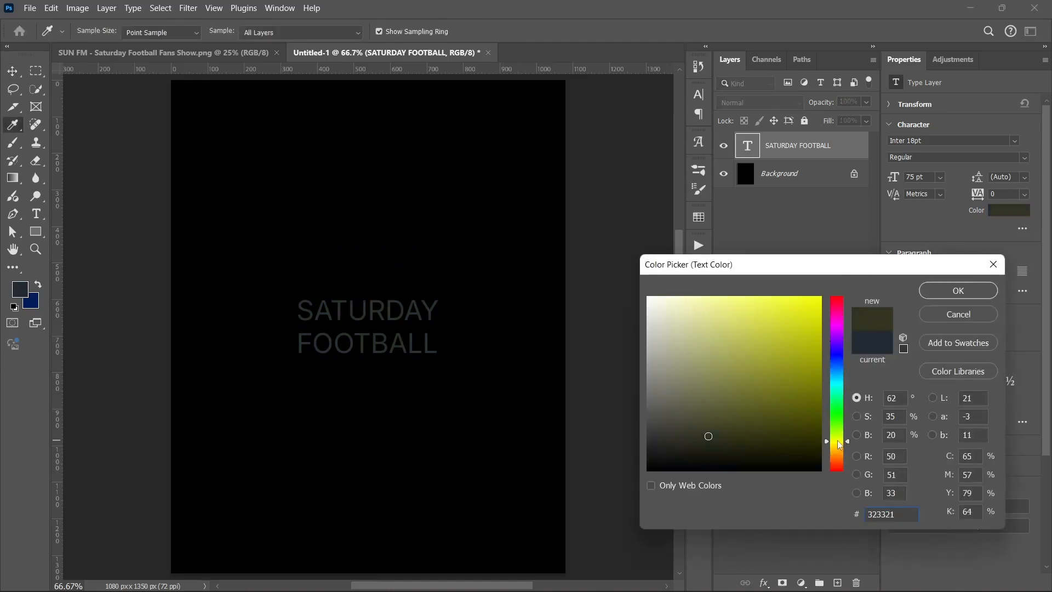
mouse_move(808, 383)
left_mouse_down()
mouse_move(782, 360)
mouse_move(886, 260)
mouse_move(879, 272)
left_mouse_up()
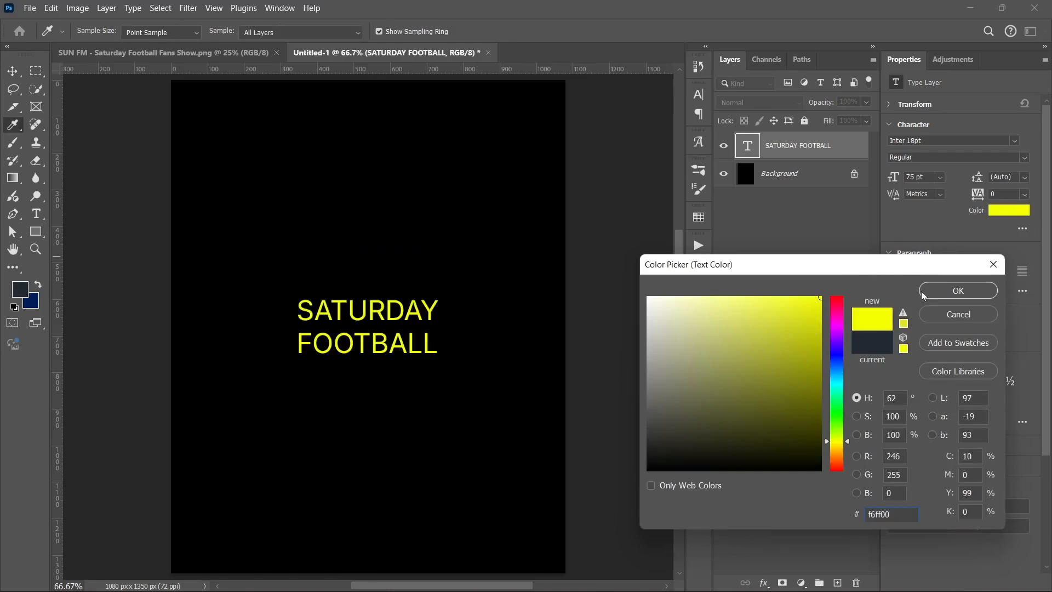
left_click(958, 291)
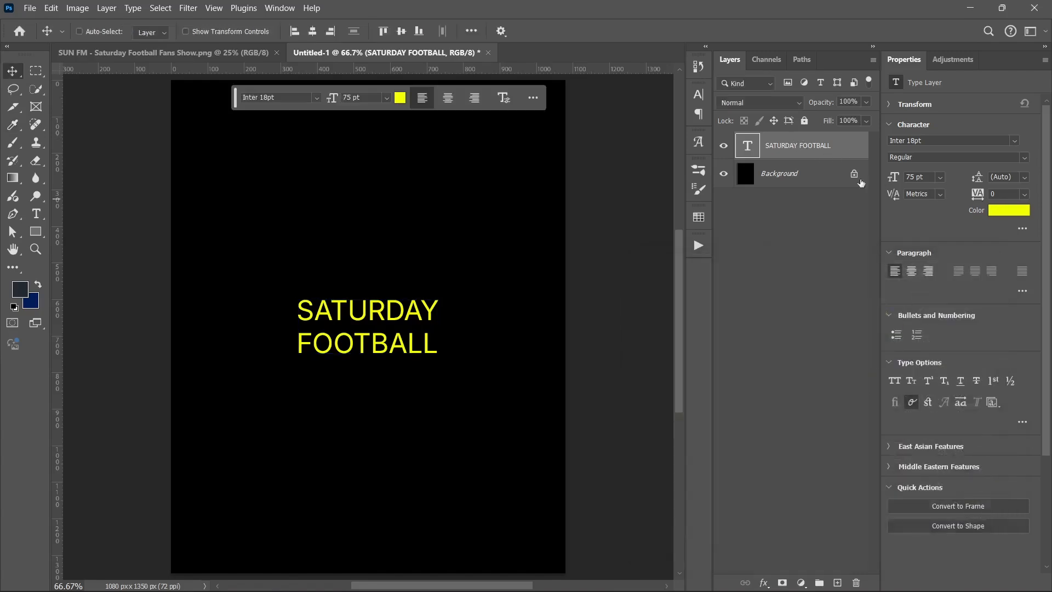
Change the SATURDAY FOOTBALL text to the Poppins font in the Bold style.
left_click(1015, 142)
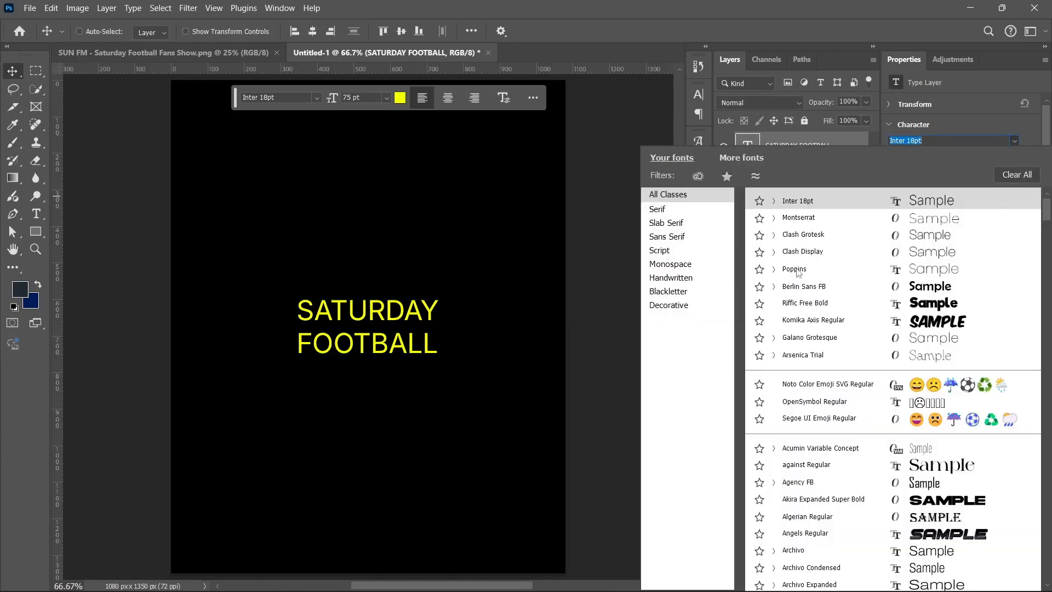
left_click(798, 270)
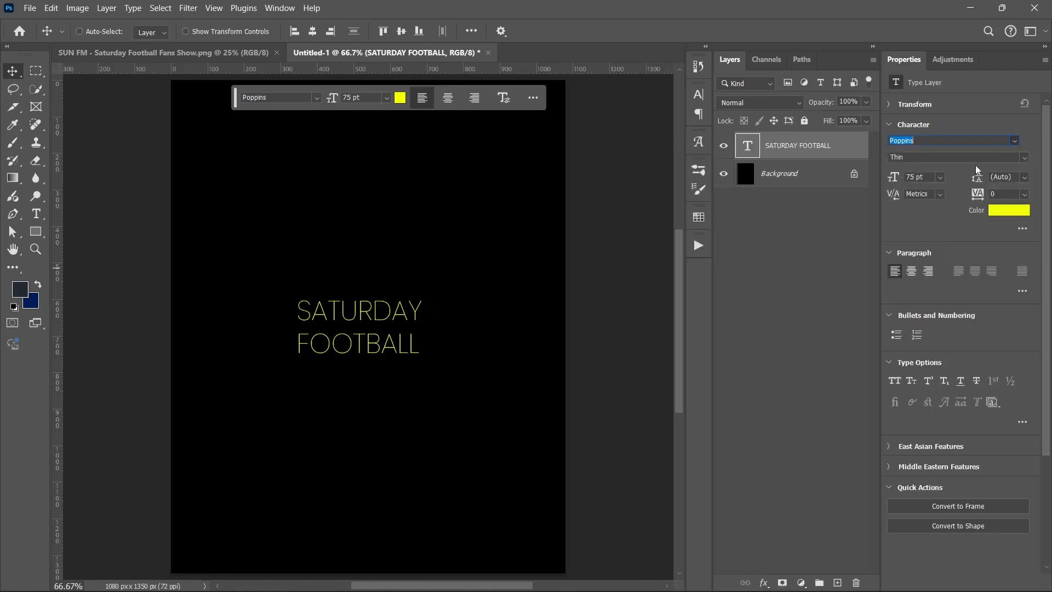
left_click(1025, 157)
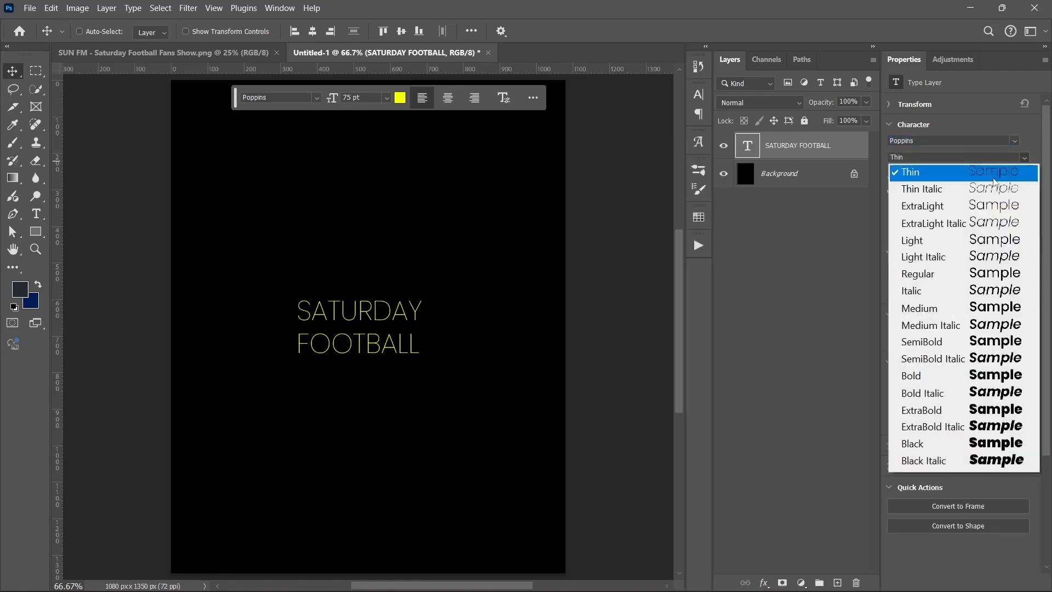
left_click(932, 377)
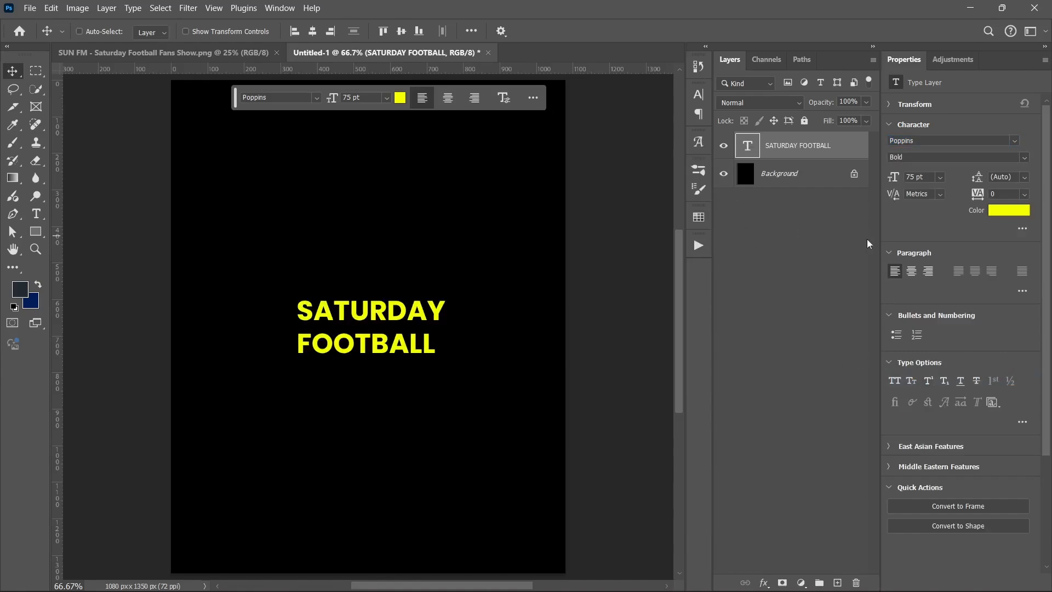
Center the two text lines horizontally on the canvas with centered paragraph alignment, and reduce their leading to 69 pt.
left_click(911, 270)
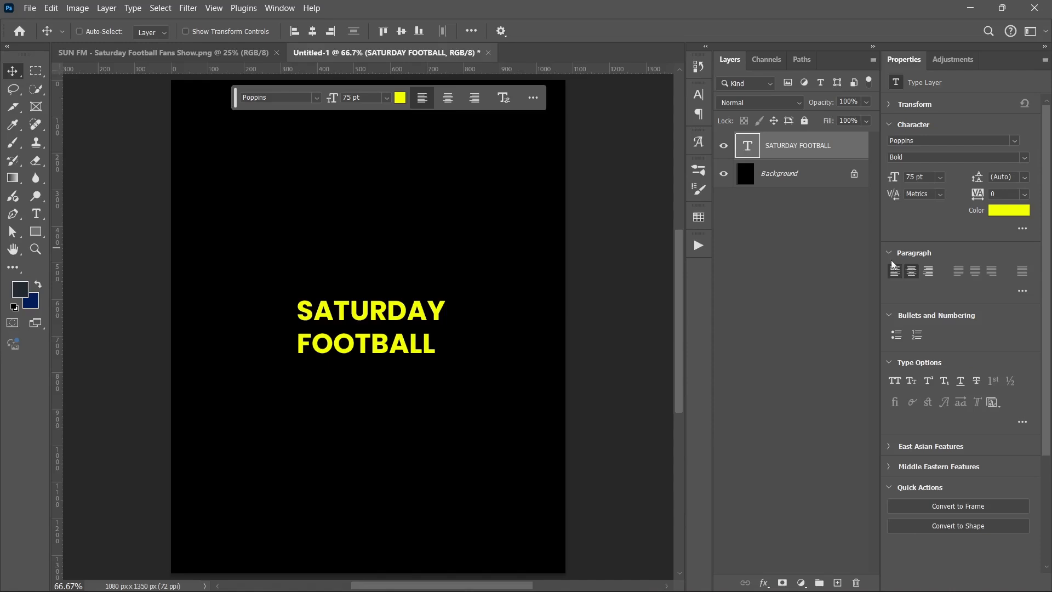
left_click(313, 31)
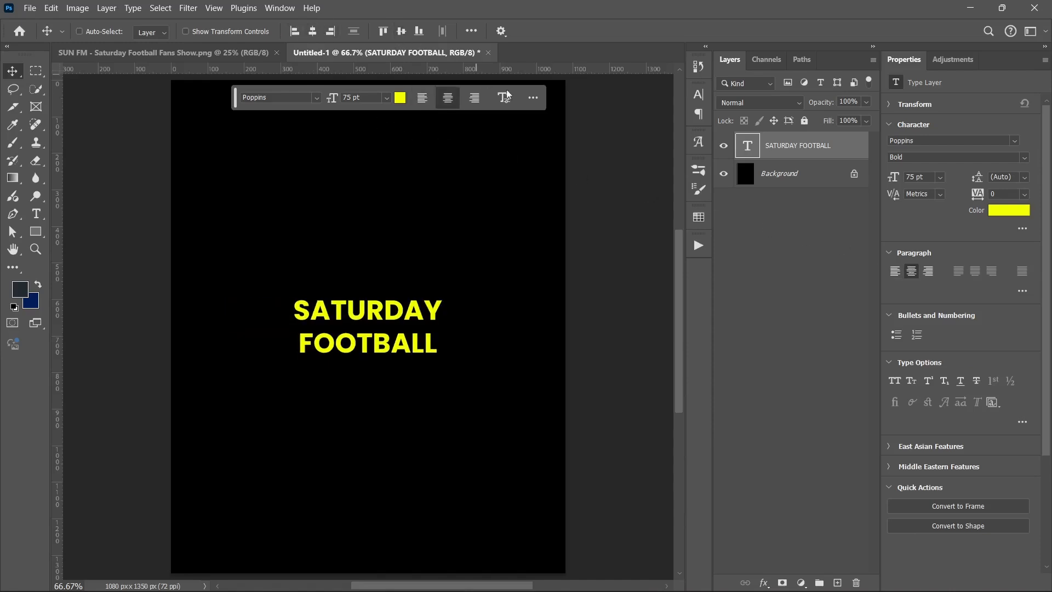
left_click_drag(982, 178, 977, 178)
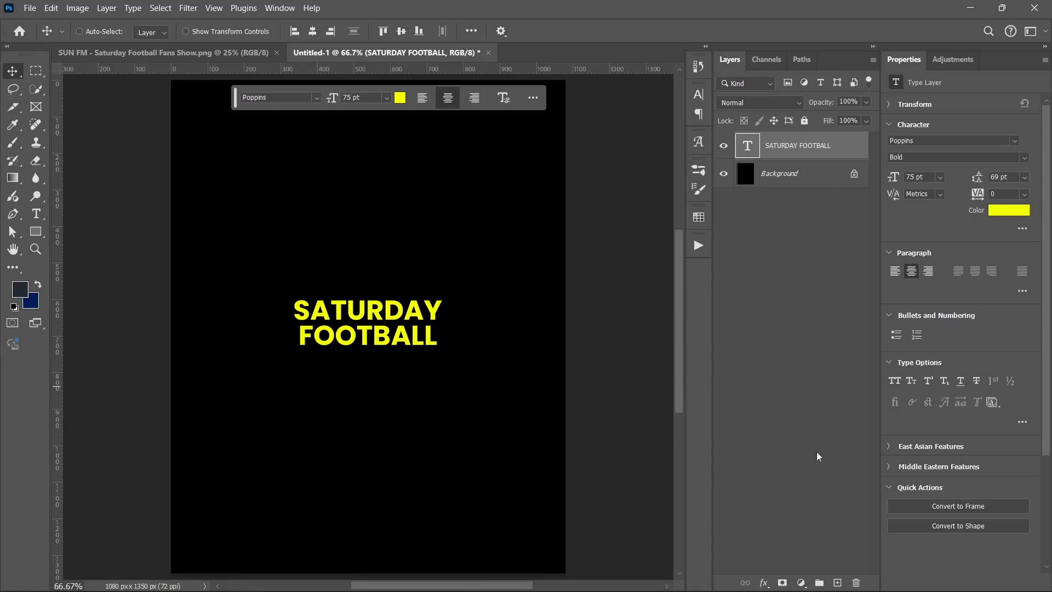
left_click(770, 581)
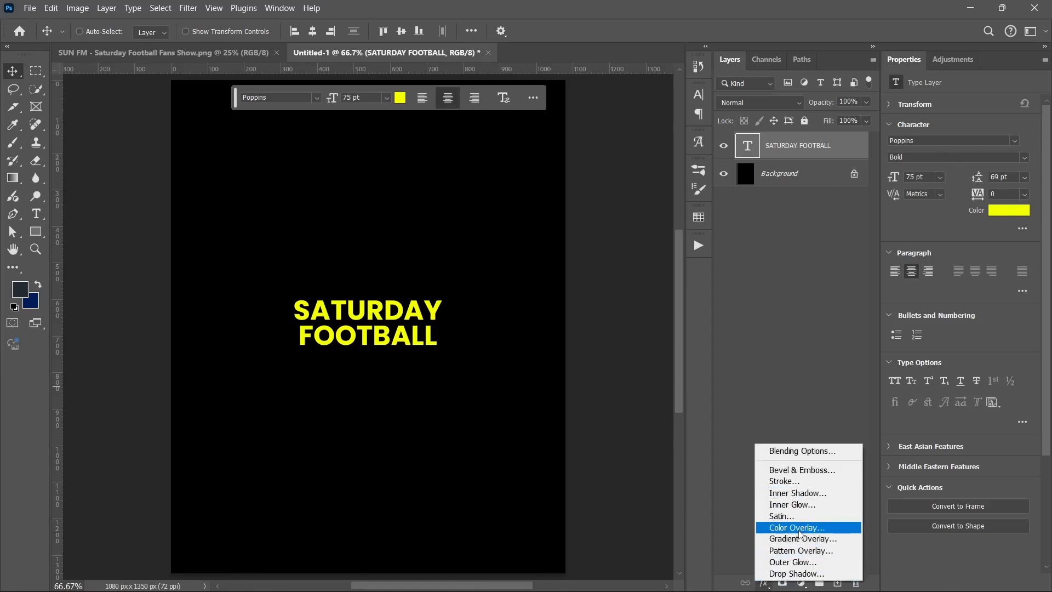
left_click(802, 540)
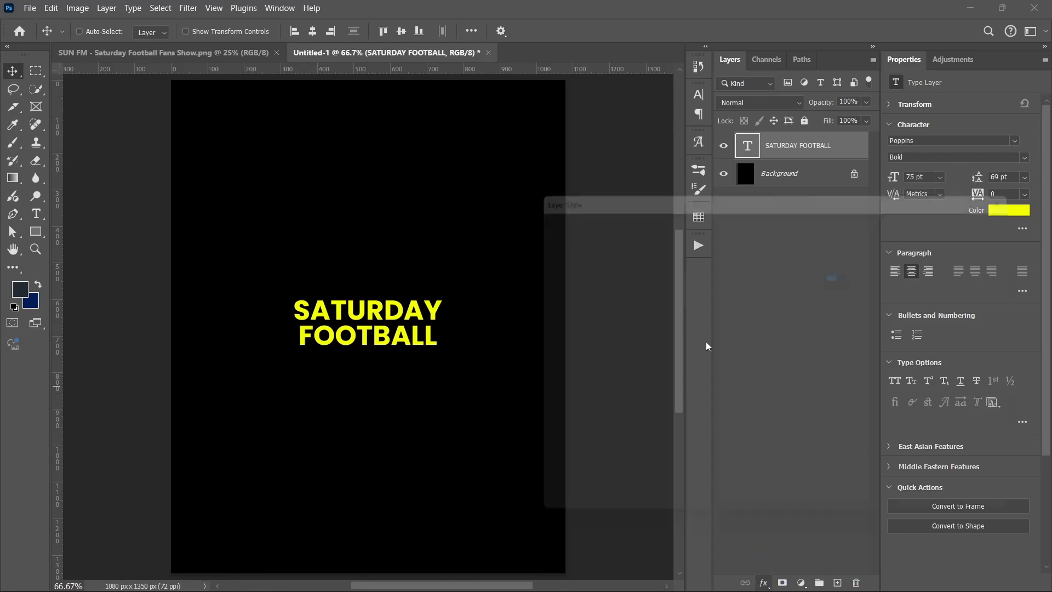
left_click(779, 295)
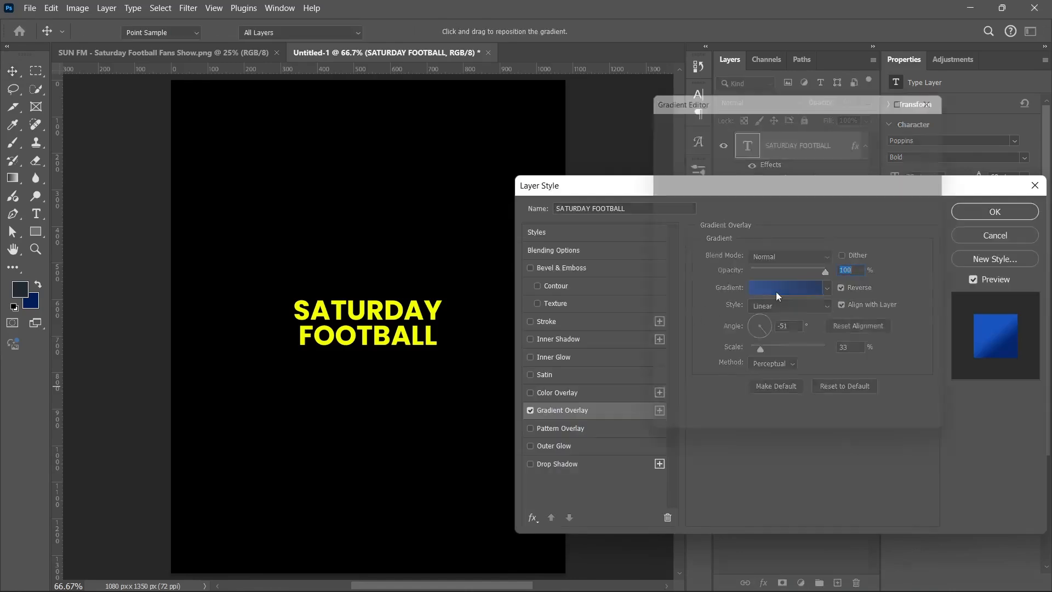
scroll(864, 158, "down", 5)
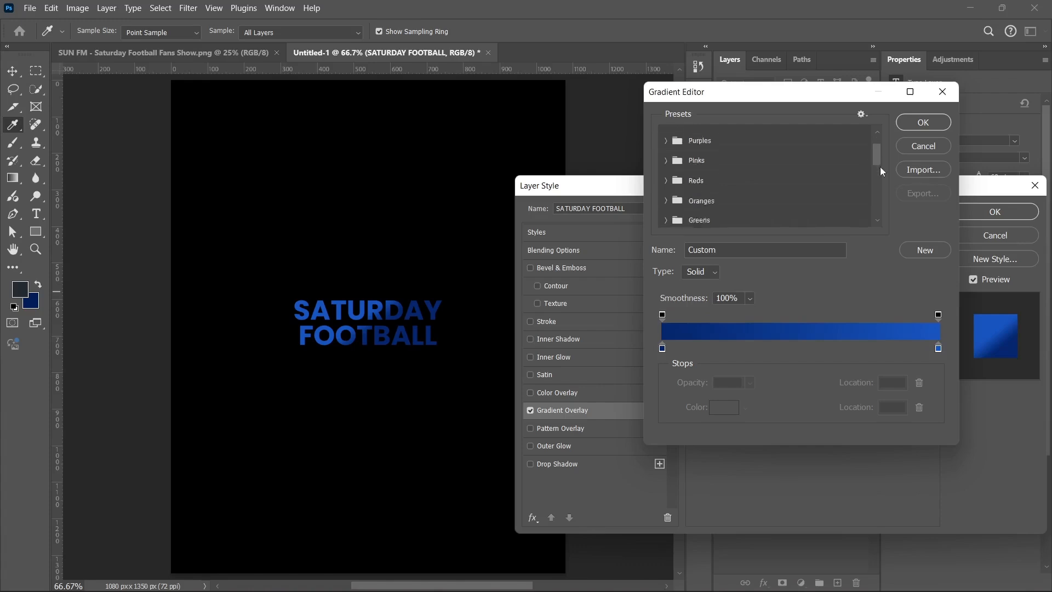
scroll(876, 187, "down", 3)
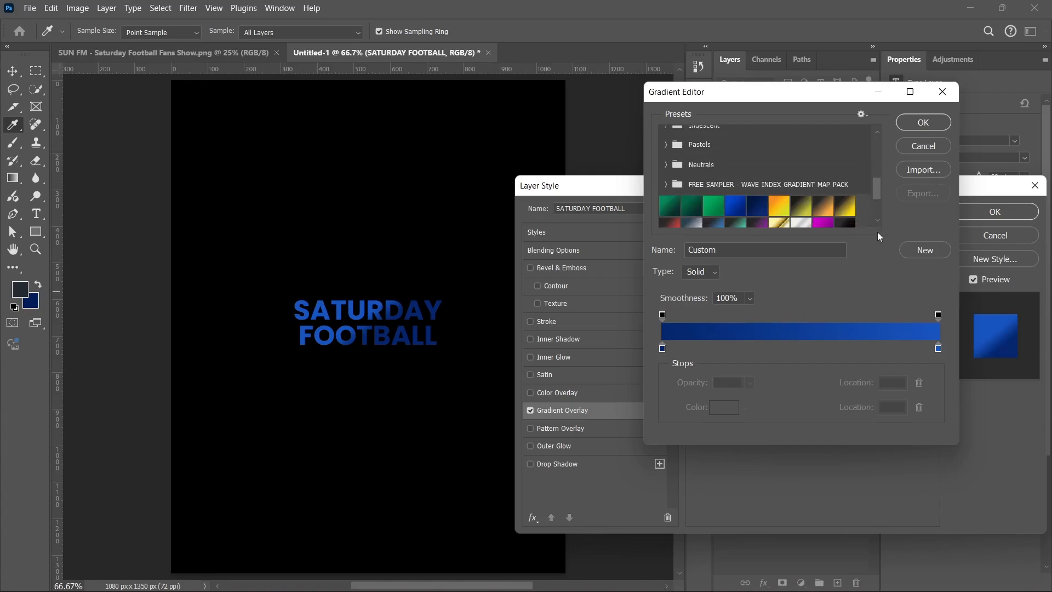
scroll(810, 197, "down", 3)
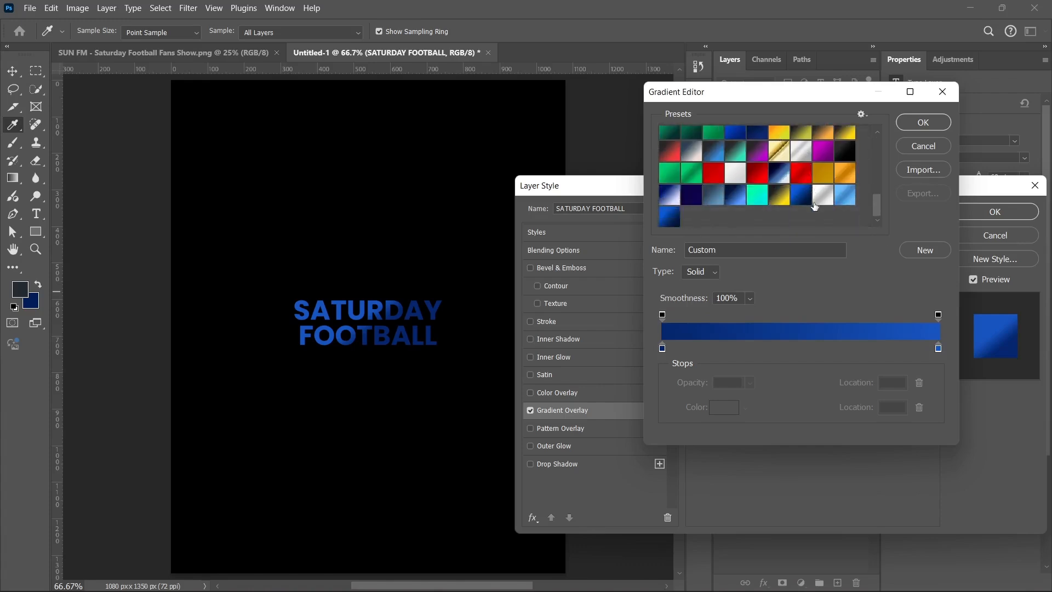
scroll(803, 214, "up", 1)
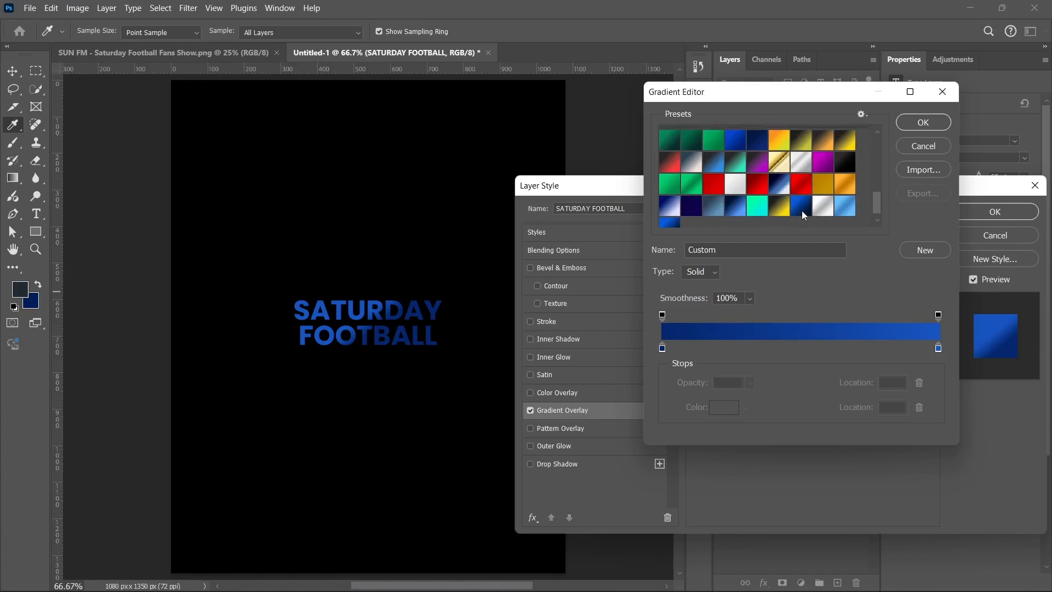
left_click(824, 176)
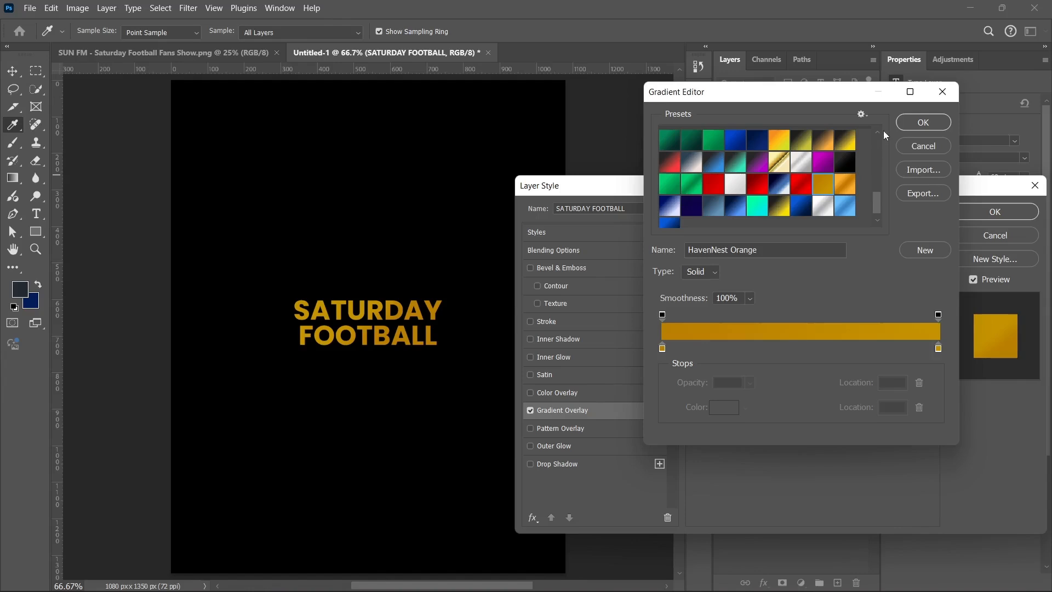
left_click(916, 143)
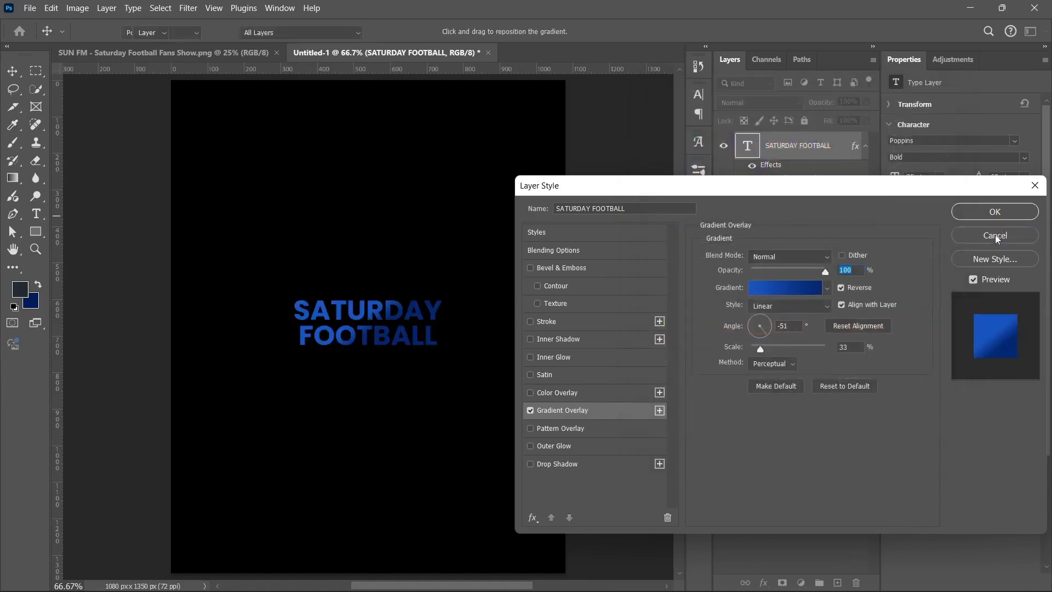
left_click(996, 235)
Set the SATURDAY FOOTBALL text color to a slightly muted yellow, e5ec2d.
left_click(1011, 214)
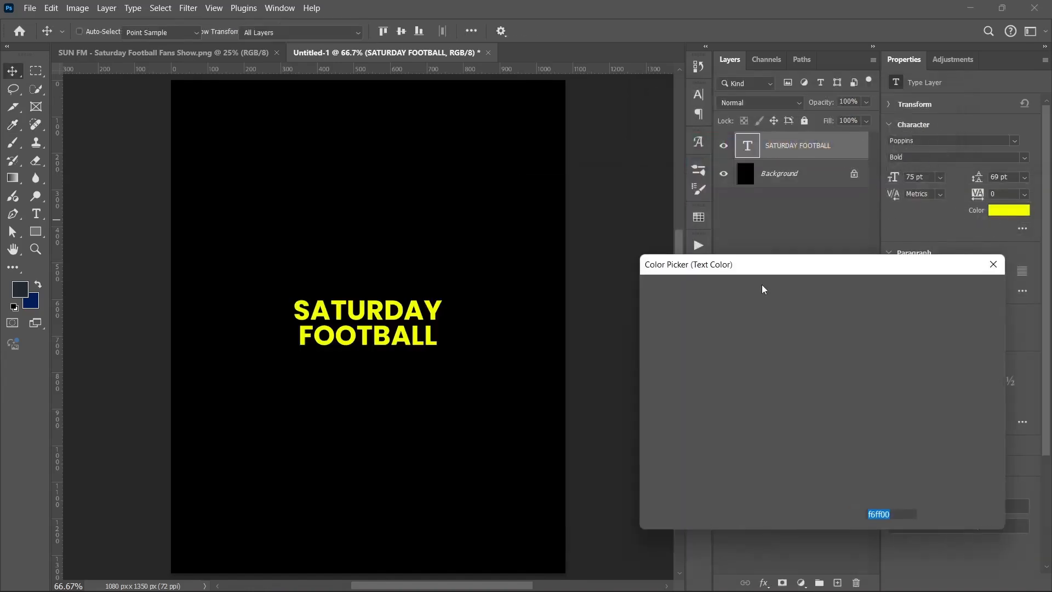
left_click(816, 322)
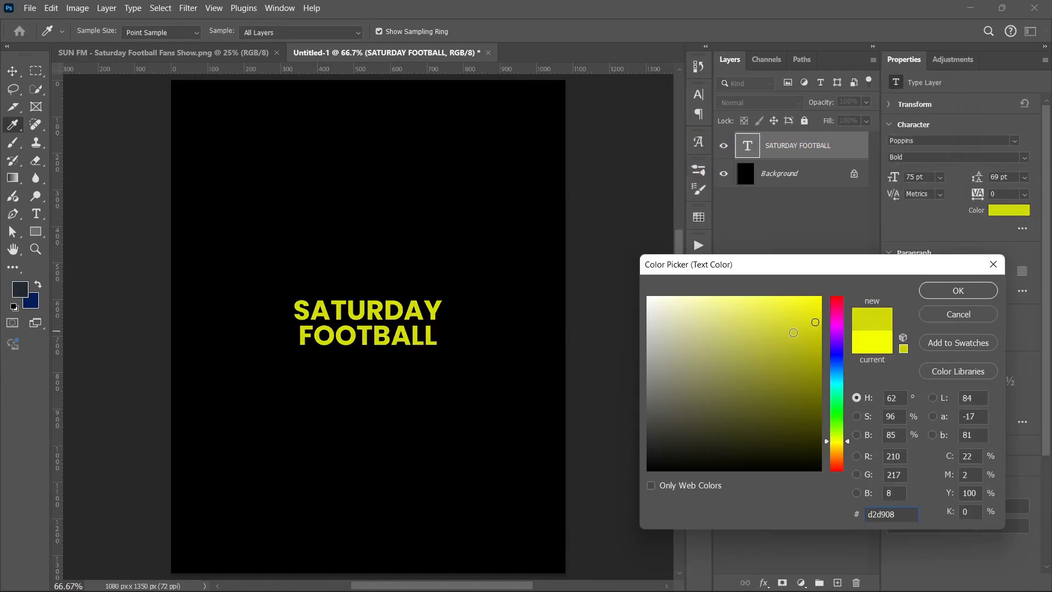
left_click(788, 309)
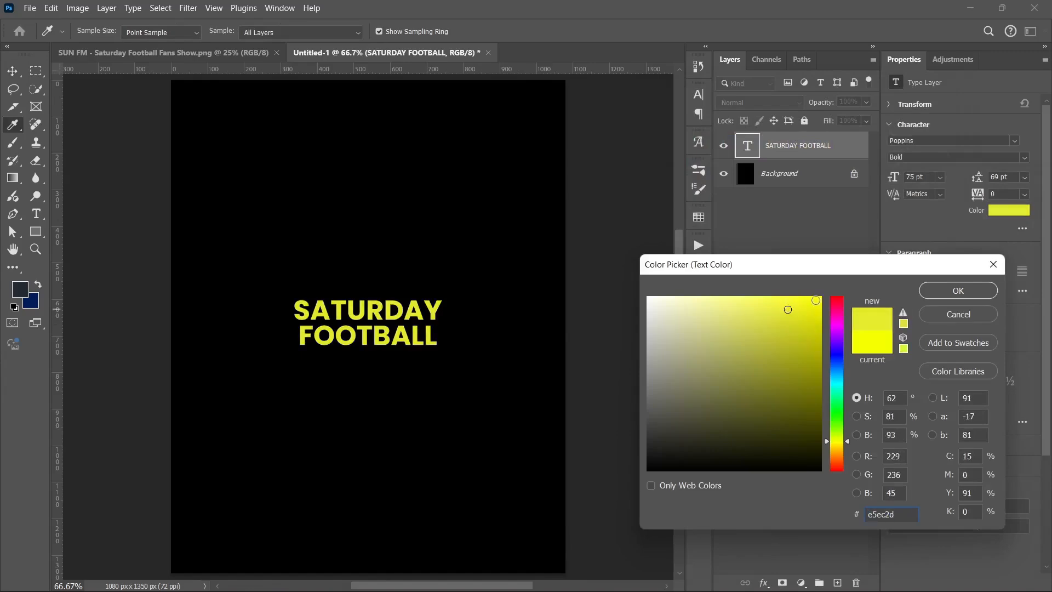
left_click(958, 291)
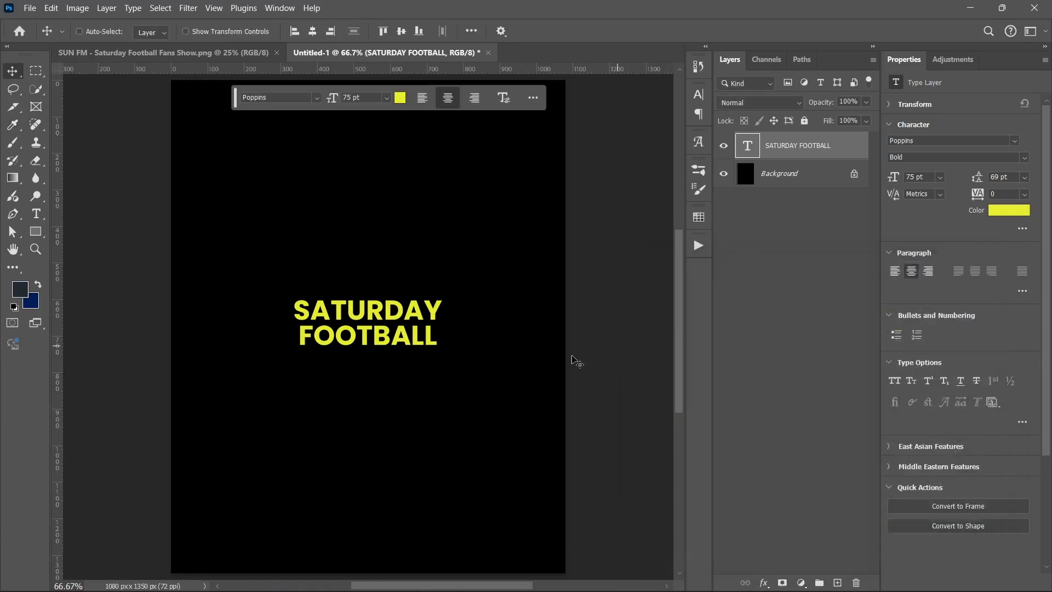
Add a 2 px white stroke positioned outside the SATURDAY FOOTBALL text as a layer style.
scroll(411, 324, "up", 2)
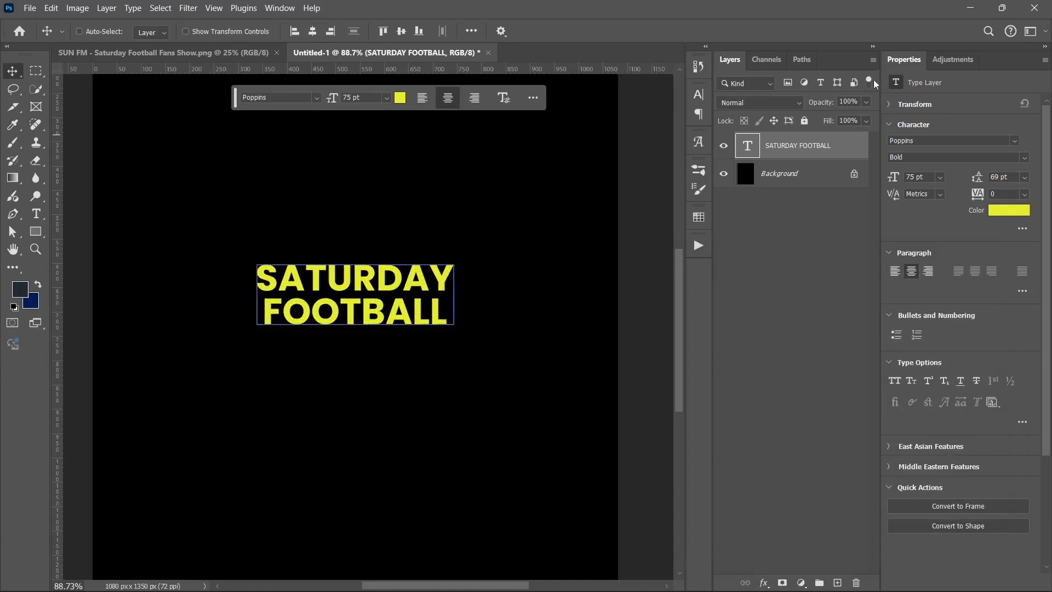
right_click(850, 147)
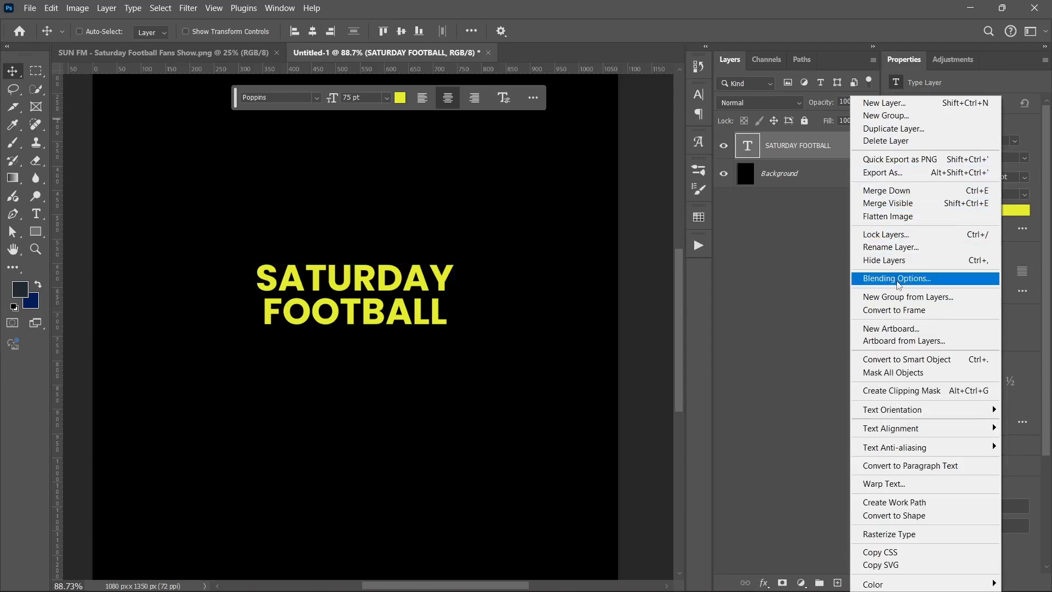
left_click(897, 280)
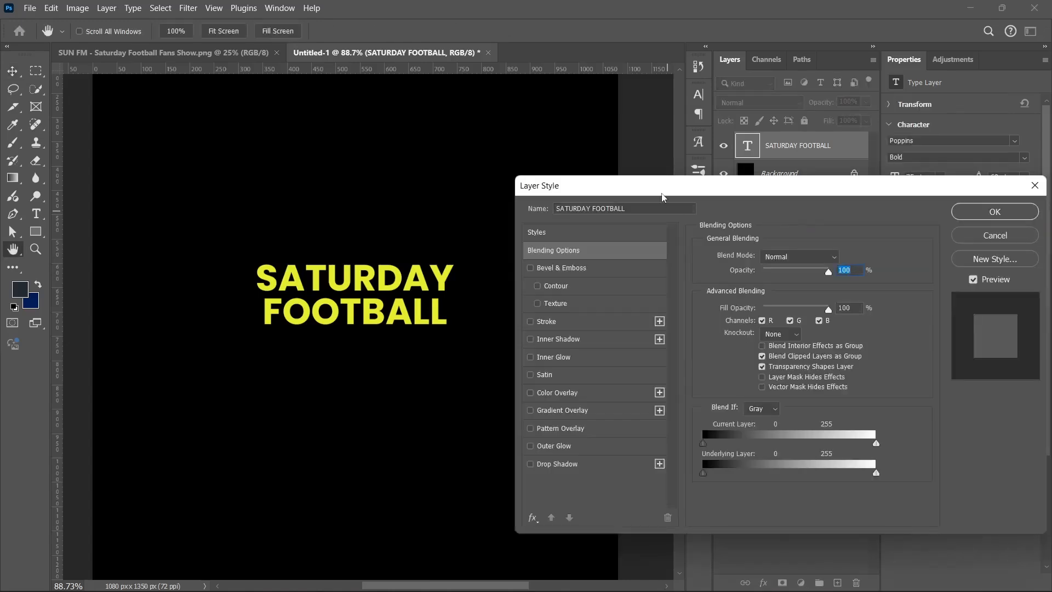
left_click_drag(662, 195, 664, 150)
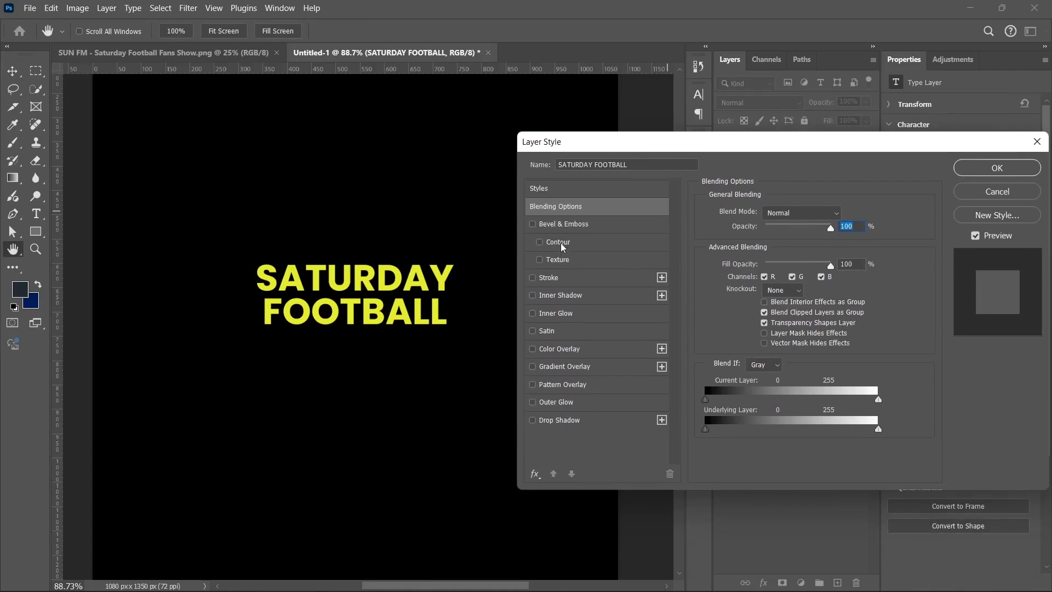
left_click(550, 278)
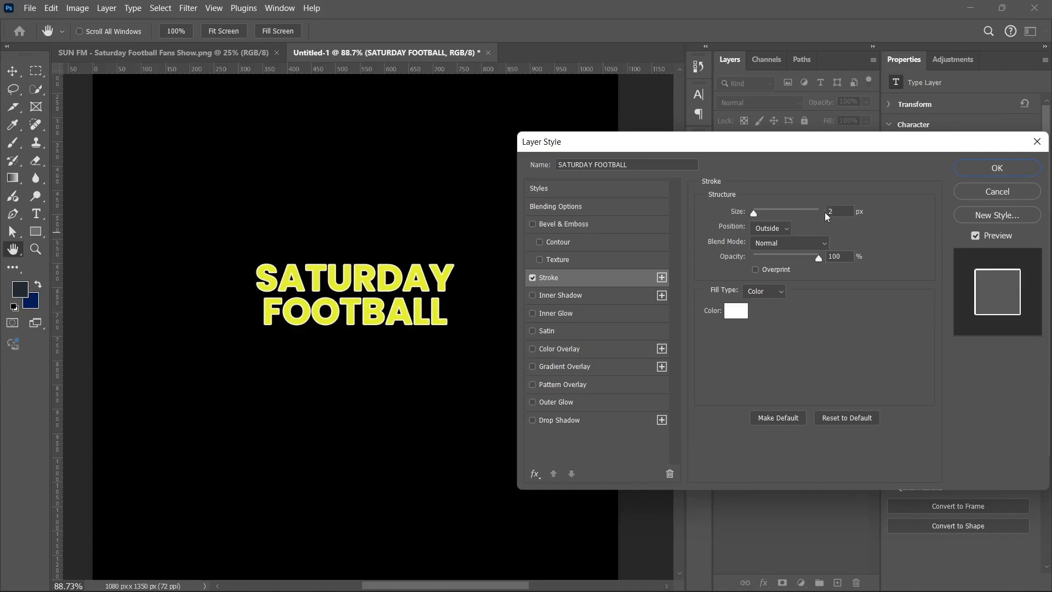
left_click(997, 168)
Change the text color to a warmer yellow, ffea00, with full saturation and brightness and a hue of 55°.
left_click(1014, 213)
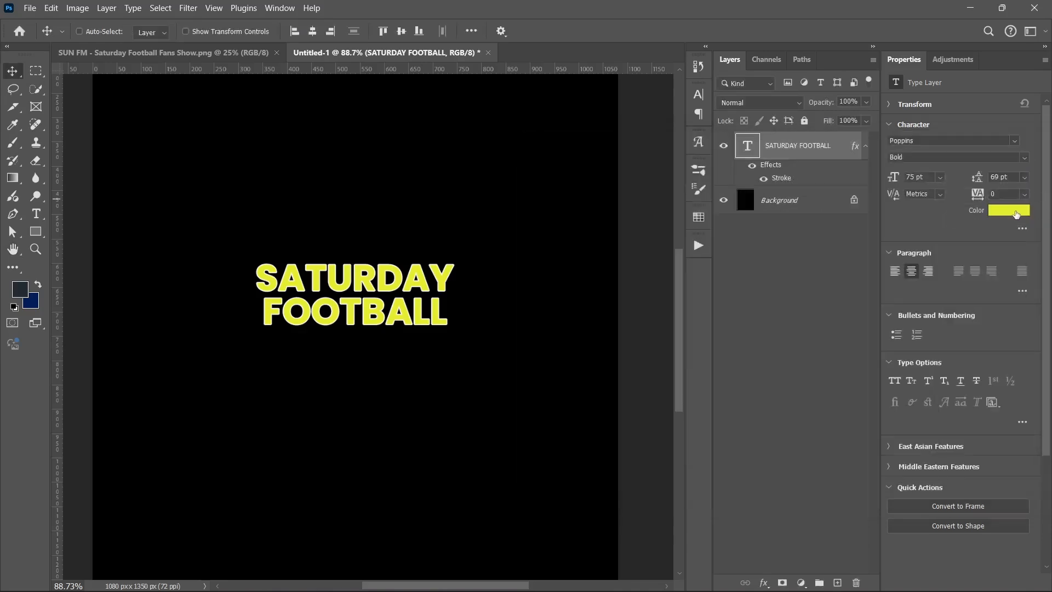
left_click(864, 436)
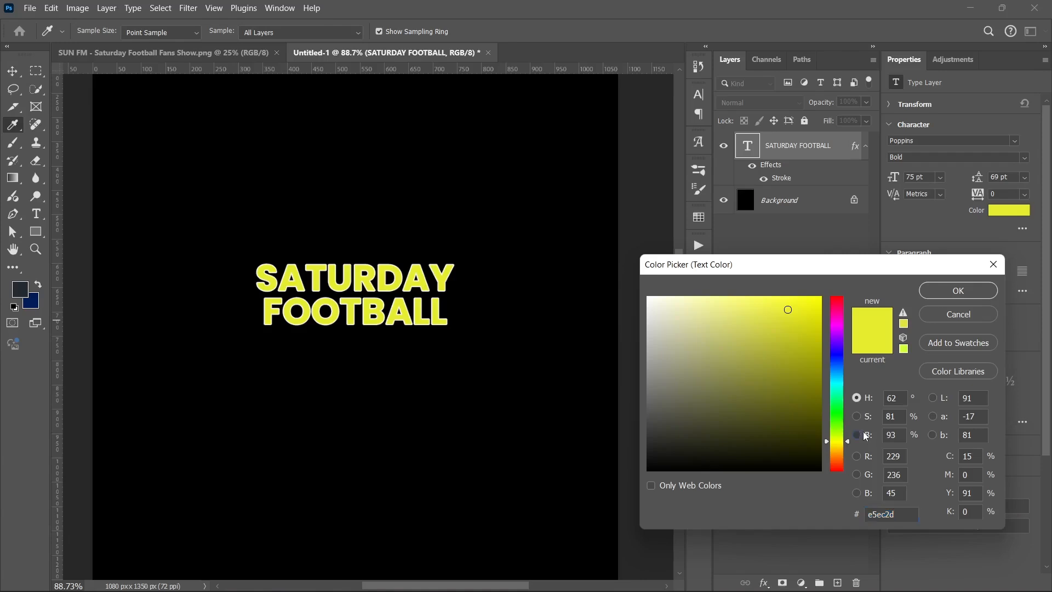
left_click_drag(850, 311, 849, 297)
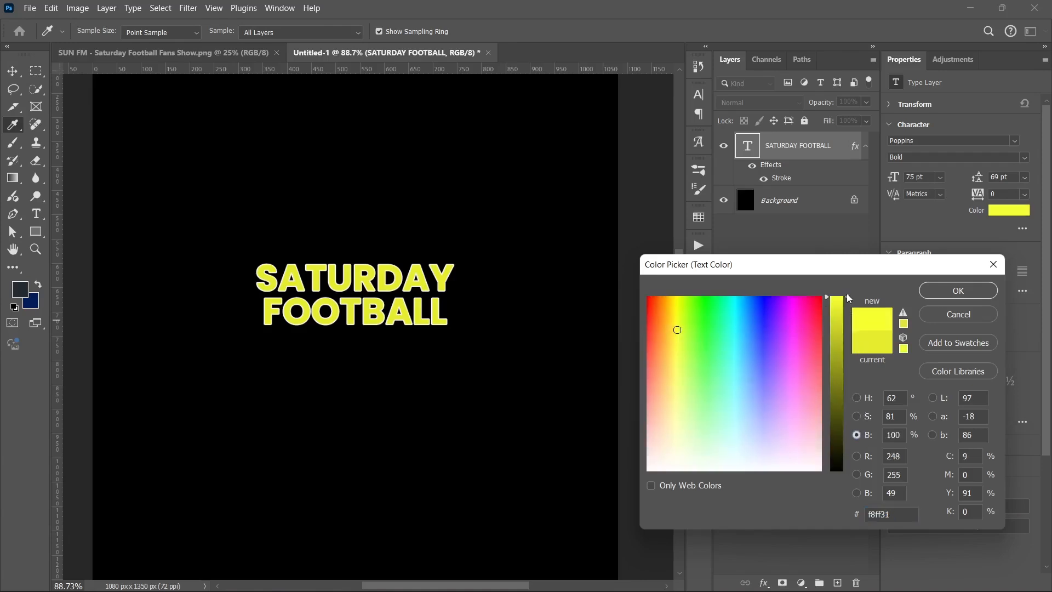
left_click(864, 418)
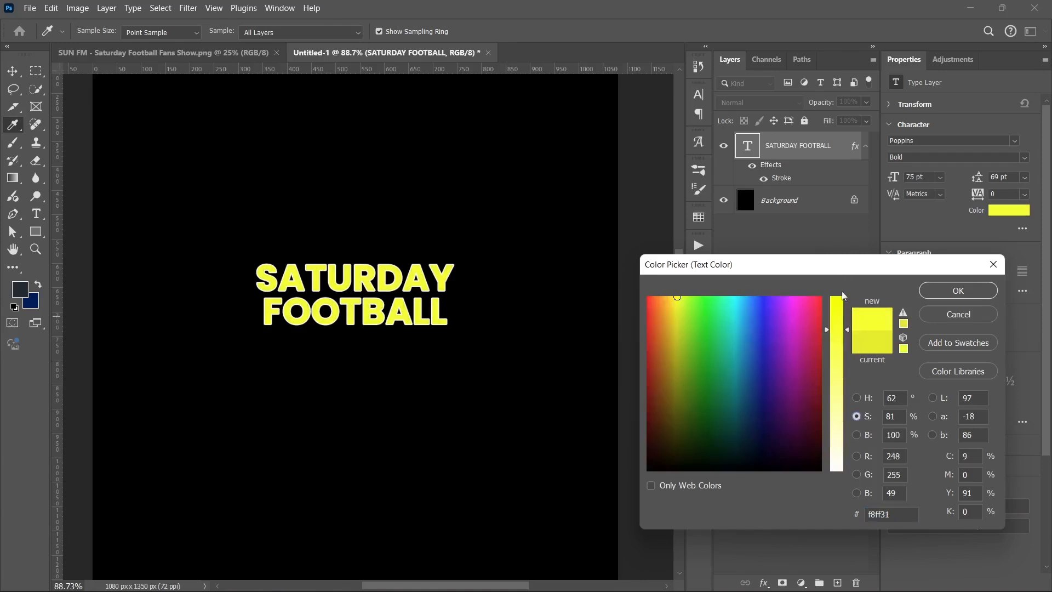
left_click(842, 291)
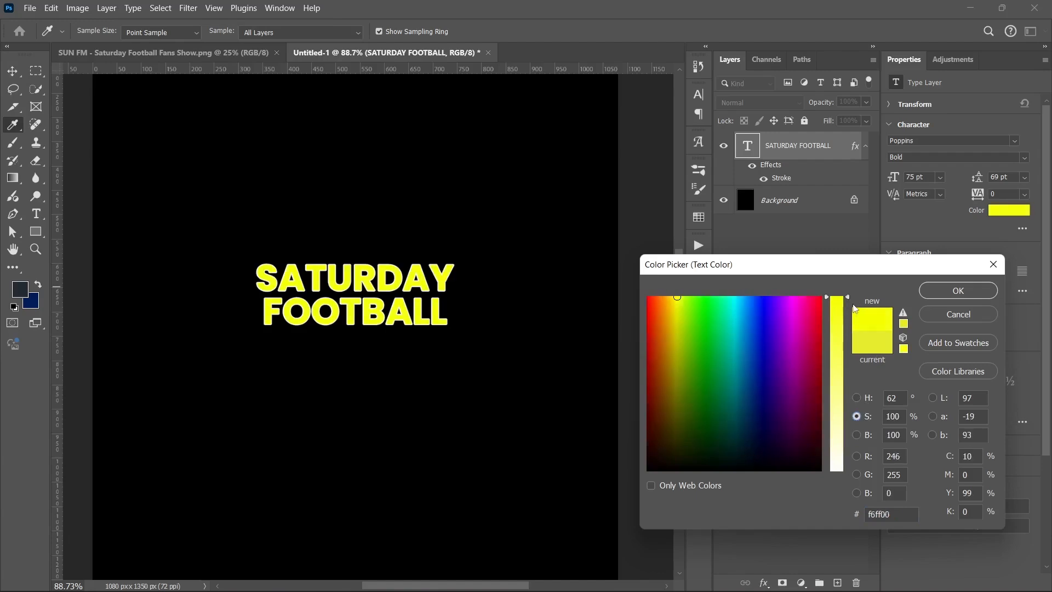
left_click(857, 398)
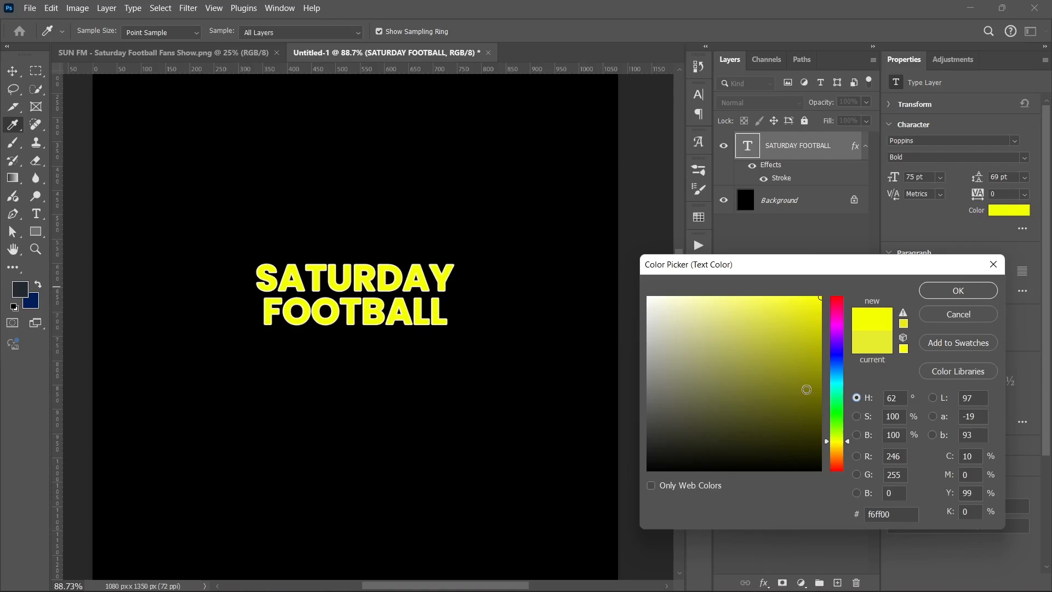
left_click(849, 442)
left_click_drag(850, 441, 850, 447)
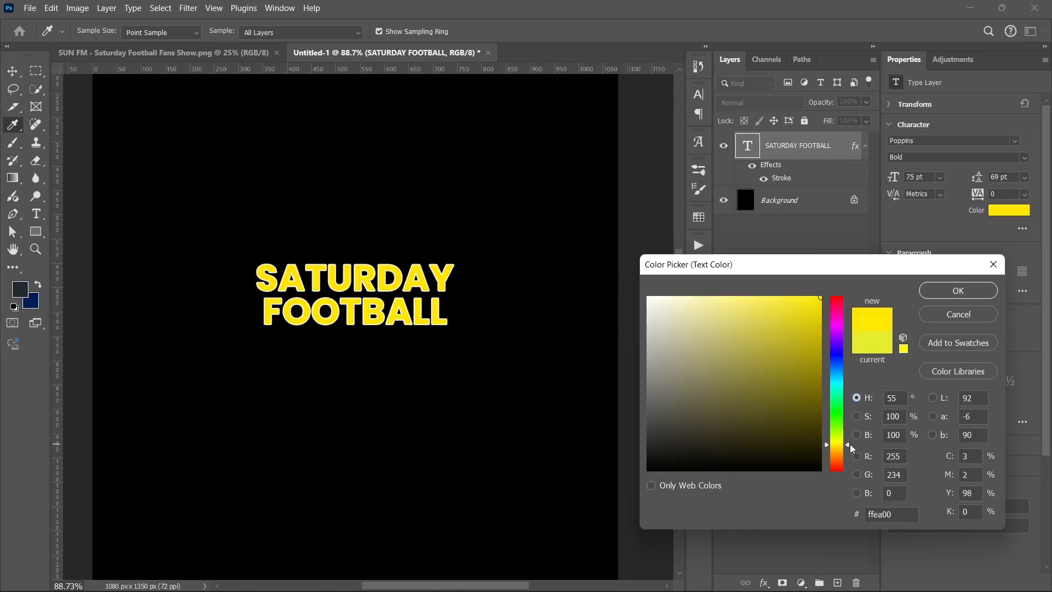
left_click(940, 295)
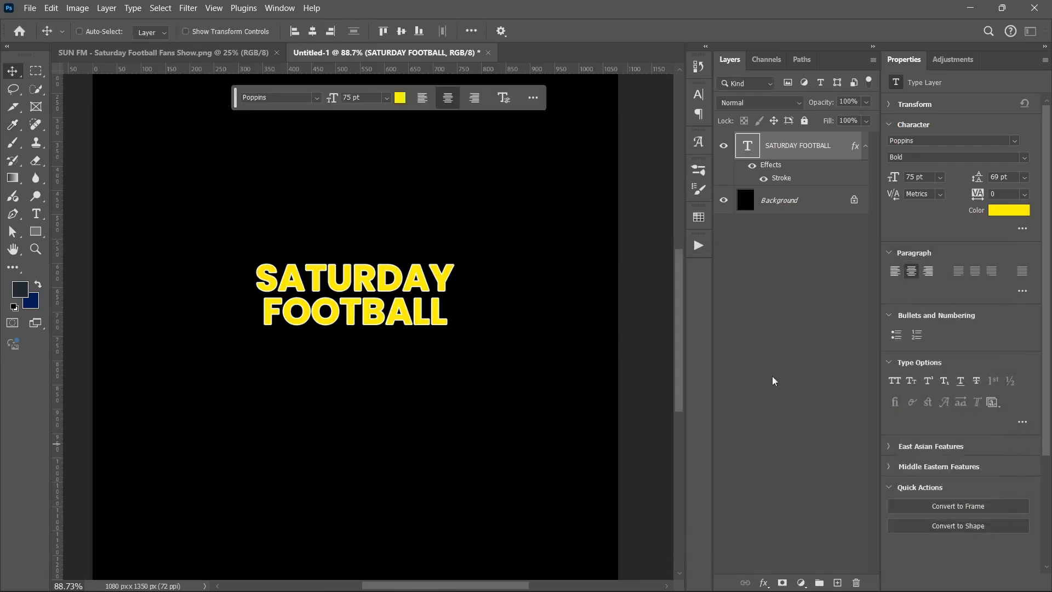
Set the text layer's stroke size to 1 px and add a black Multiply drop shadow at 41% opacity.
double_click(833, 146)
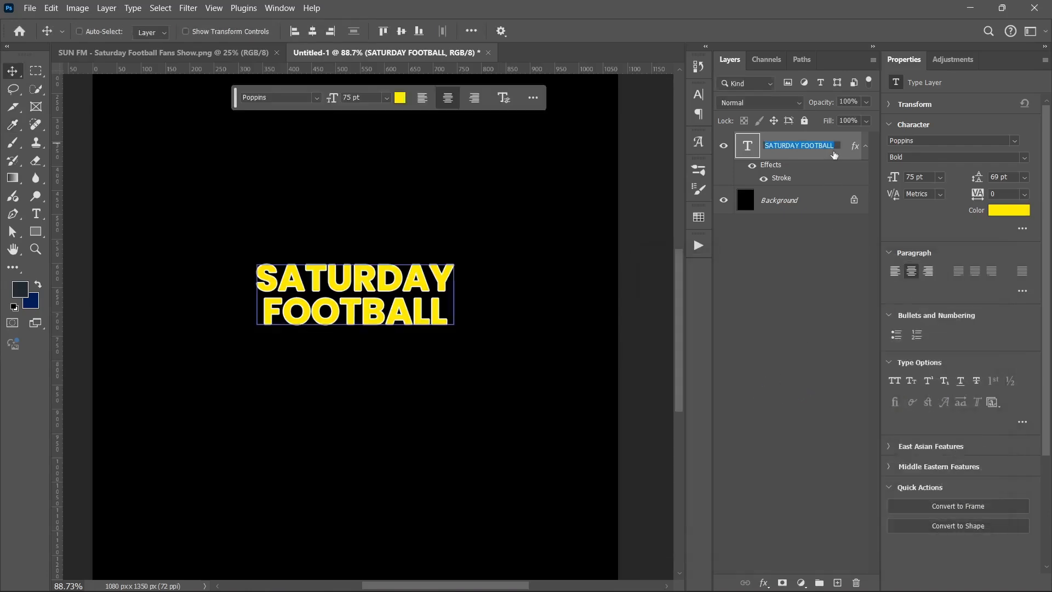
left_click(848, 158)
double_click(791, 186)
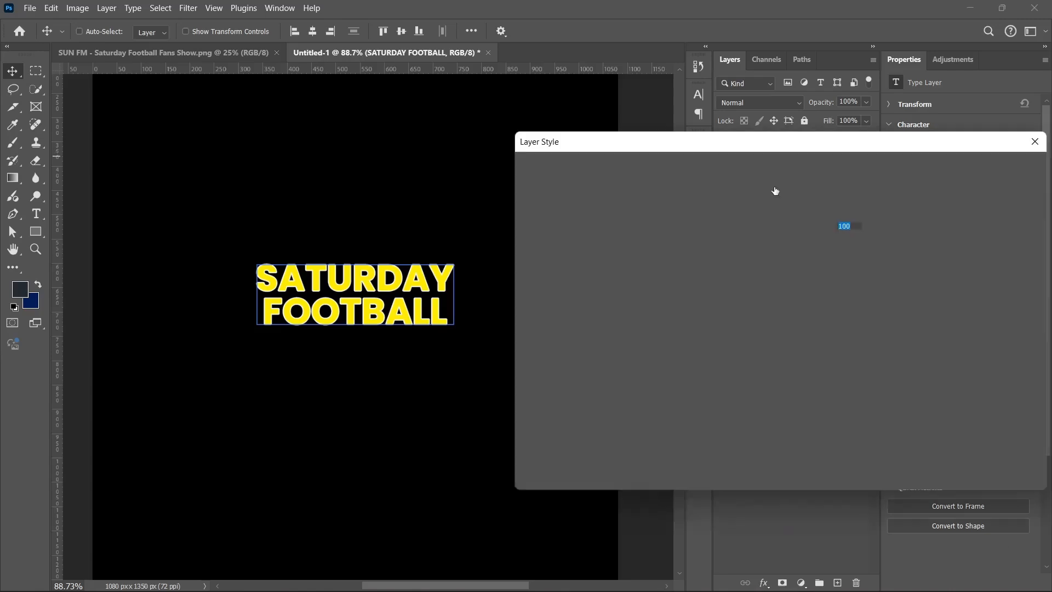
left_click(603, 278)
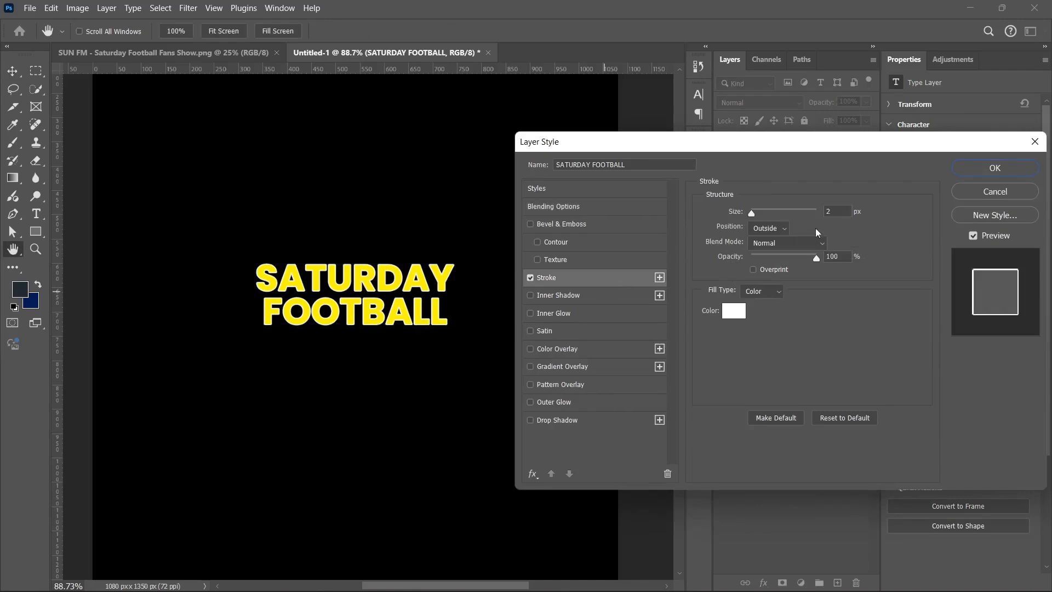
left_click(841, 213)
type("1")
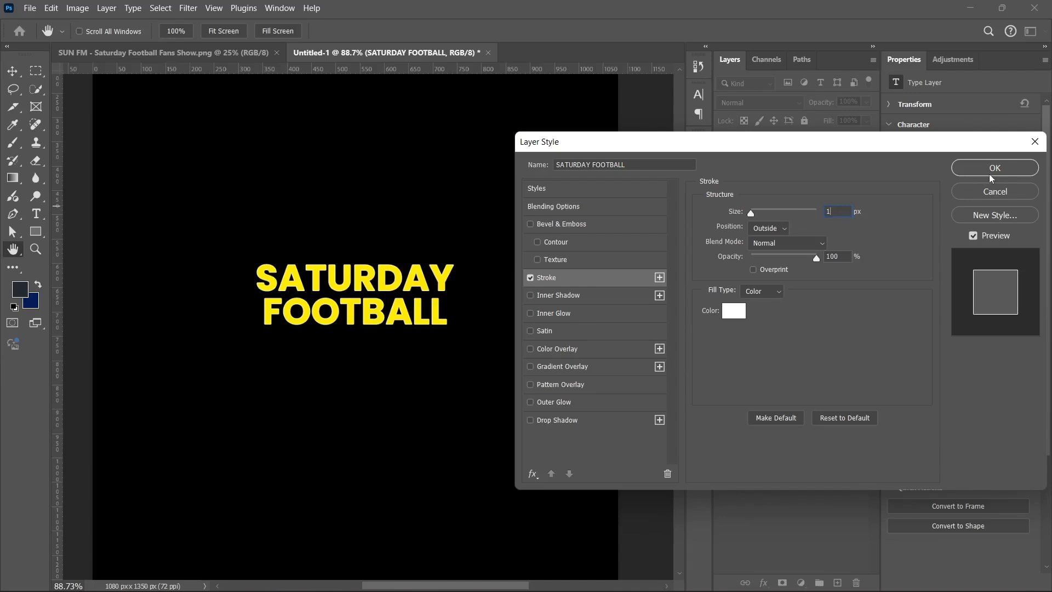
left_click(558, 421)
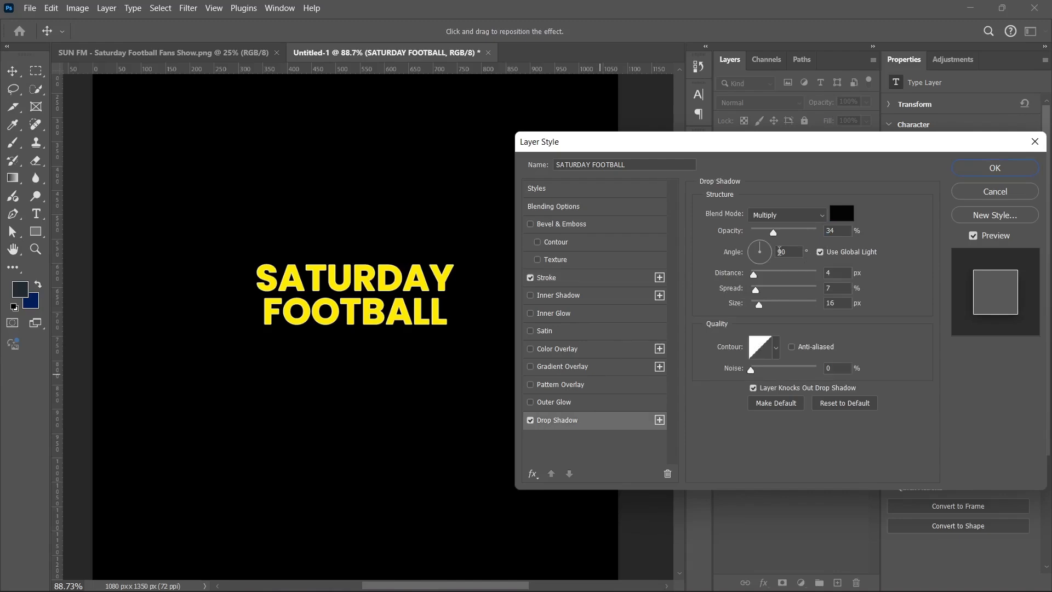
left_click_drag(779, 237, 783, 236)
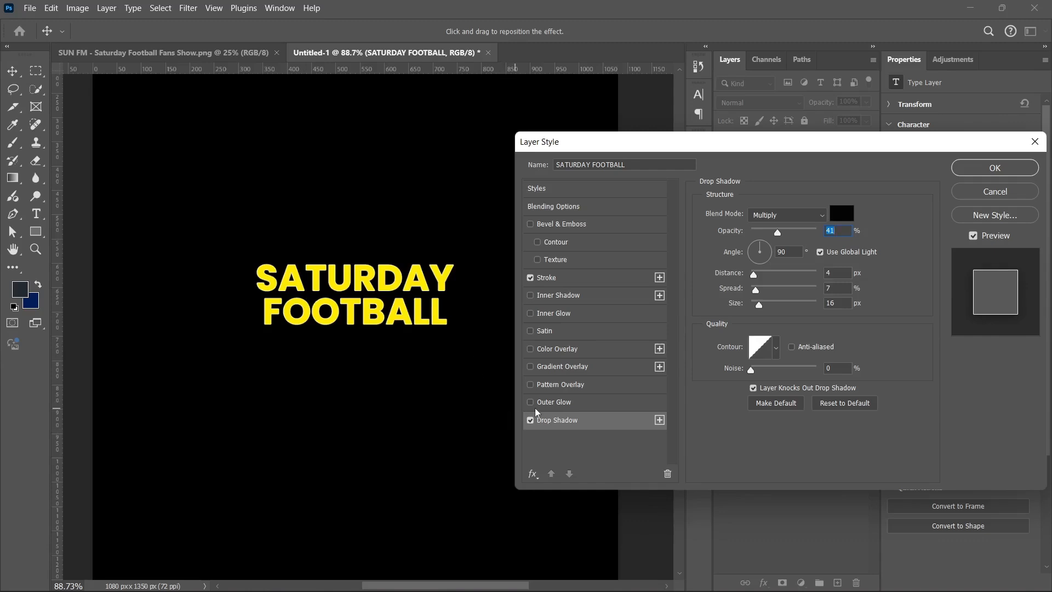
Add an outer glow sampled from the text's yellow, ffea00, fine-tune its opacity, and apply the layer style.
left_click(555, 404)
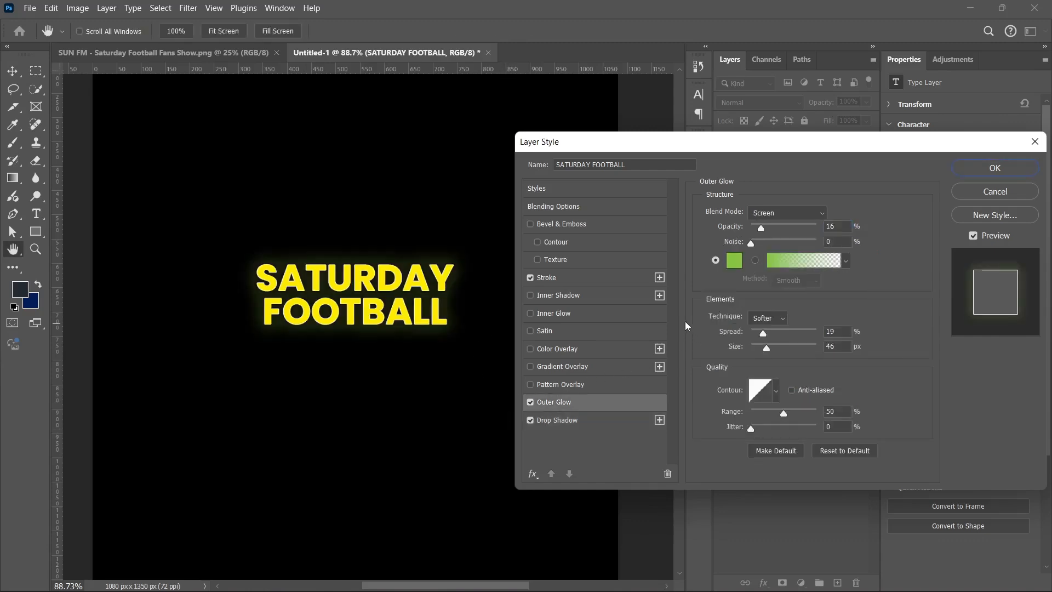
left_click(735, 267)
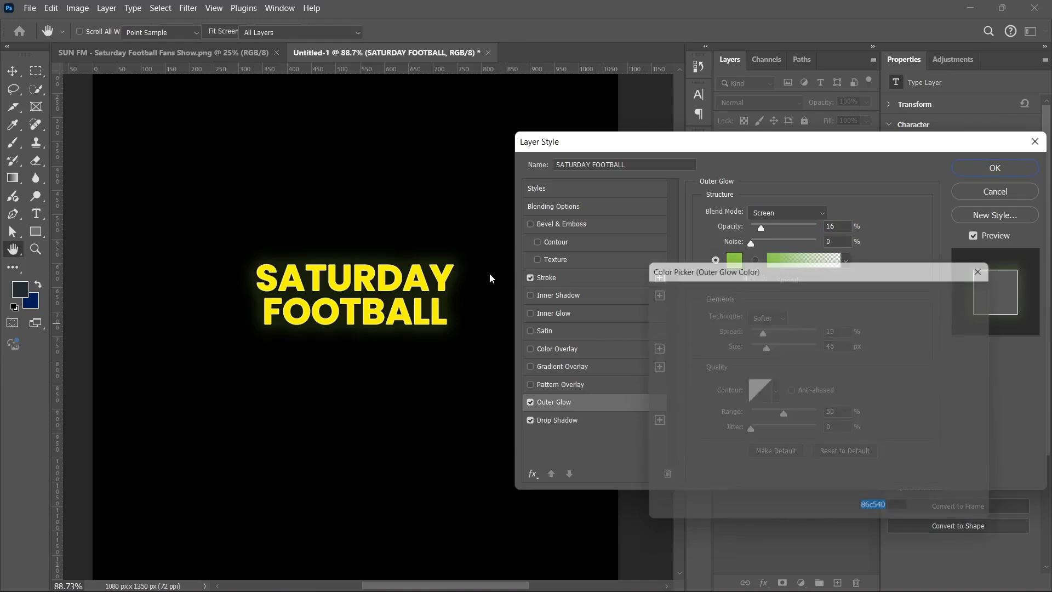
left_click(449, 271)
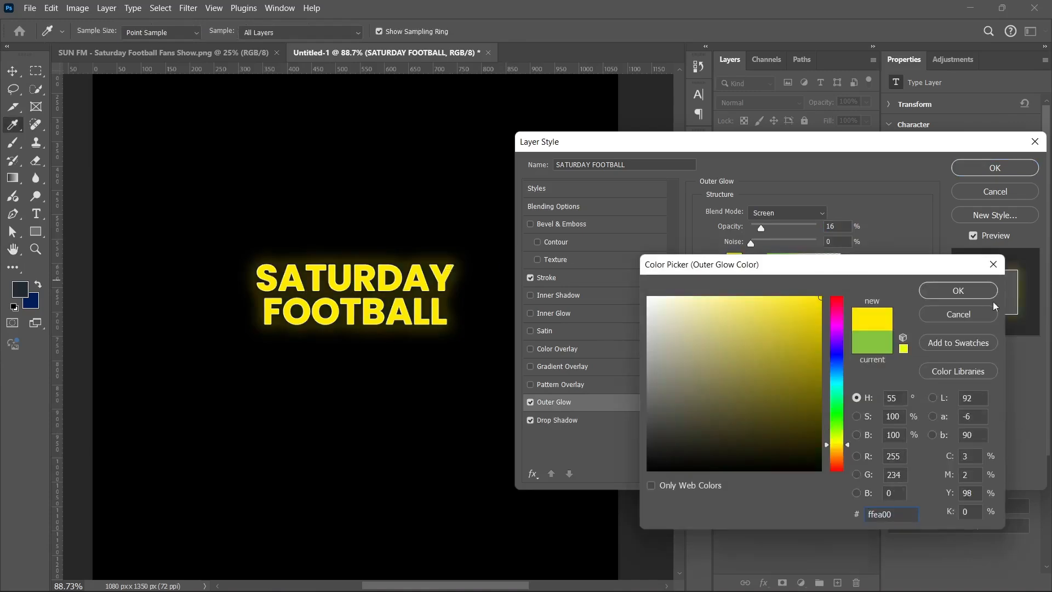
left_click(941, 288)
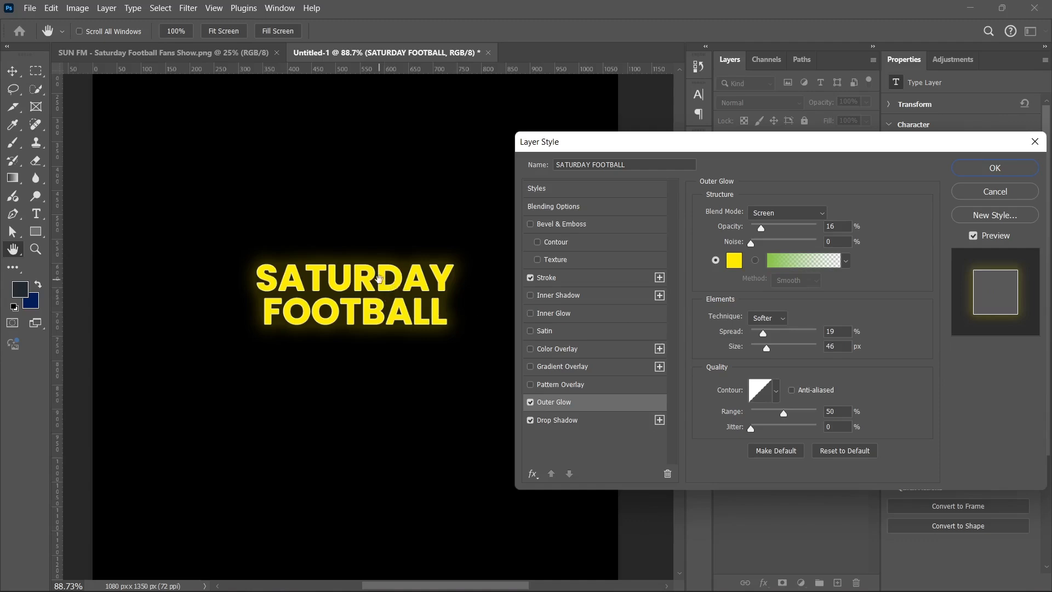
scroll(368, 289, "up", 2)
scroll(368, 289, "up", 3)
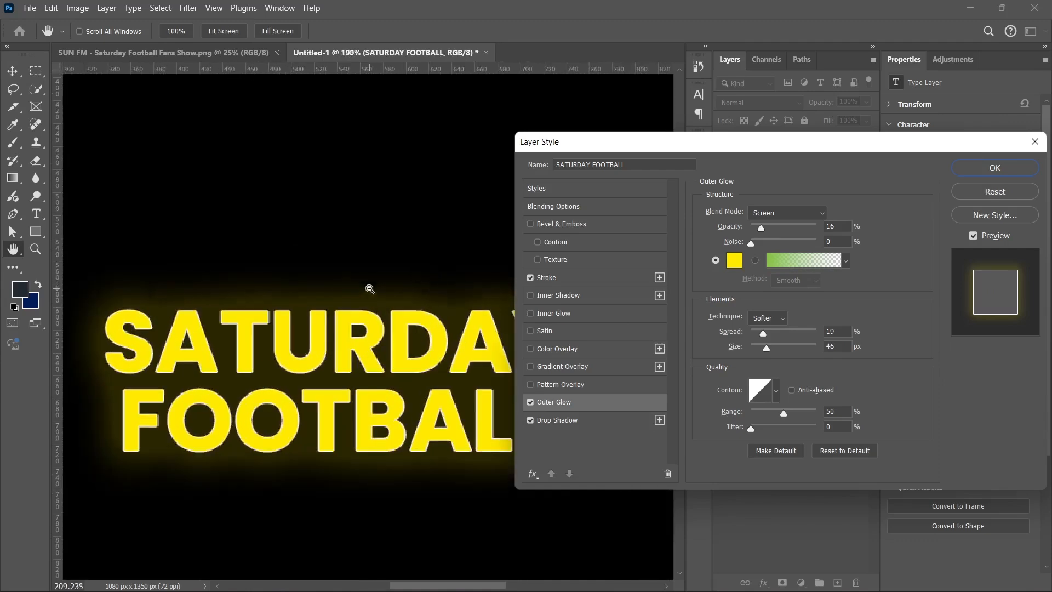
scroll(308, 380, "down", 3)
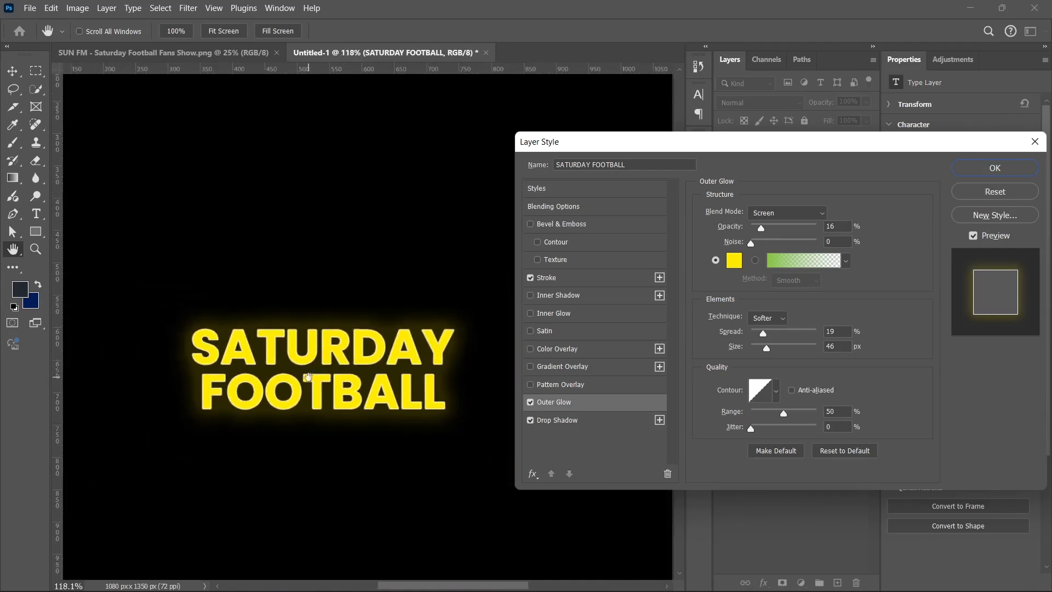
scroll(308, 378, "down", 2)
mouse_move(759, 230)
left_mouse_down()
mouse_move(782, 229)
mouse_move(762, 225)
left_mouse_up()
left_click(1010, 171)
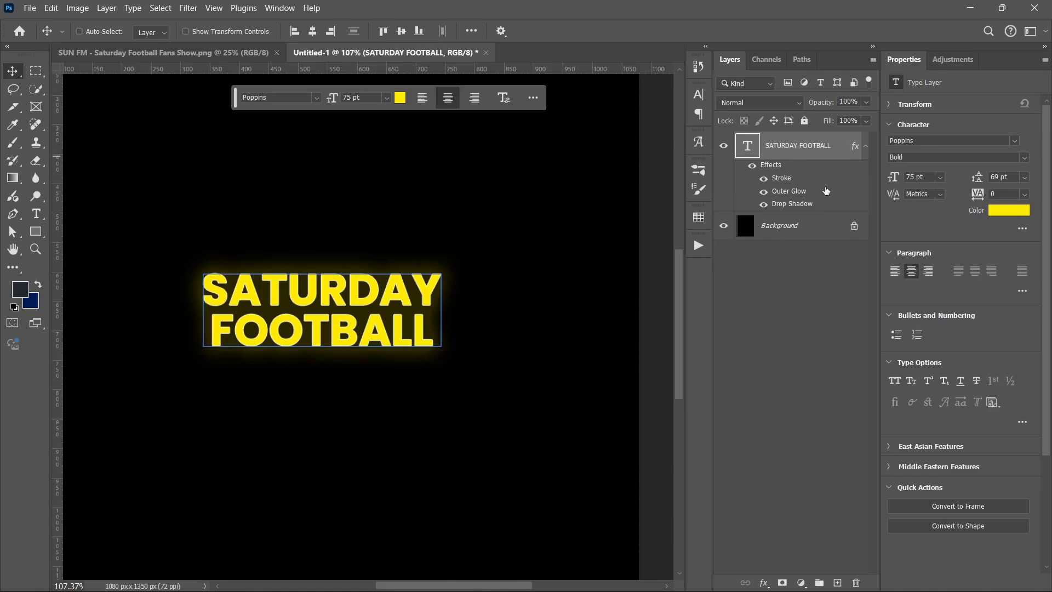
Collapse the SATURDAY FOOTBALL layer's effects list and convert the layer to a smart object.
left_click(865, 146)
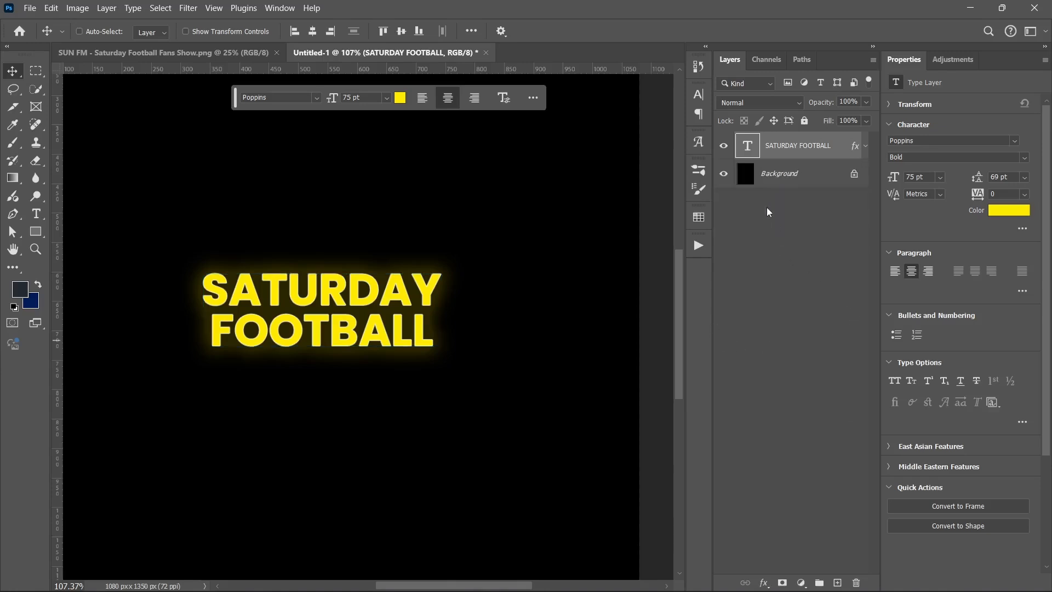
right_click(839, 153)
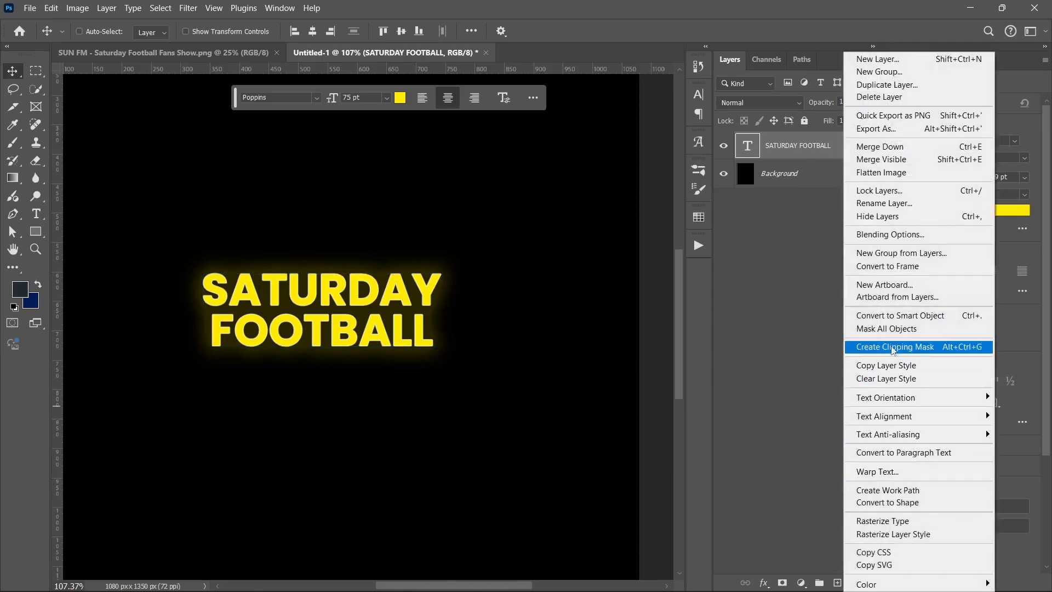
left_click(896, 316)
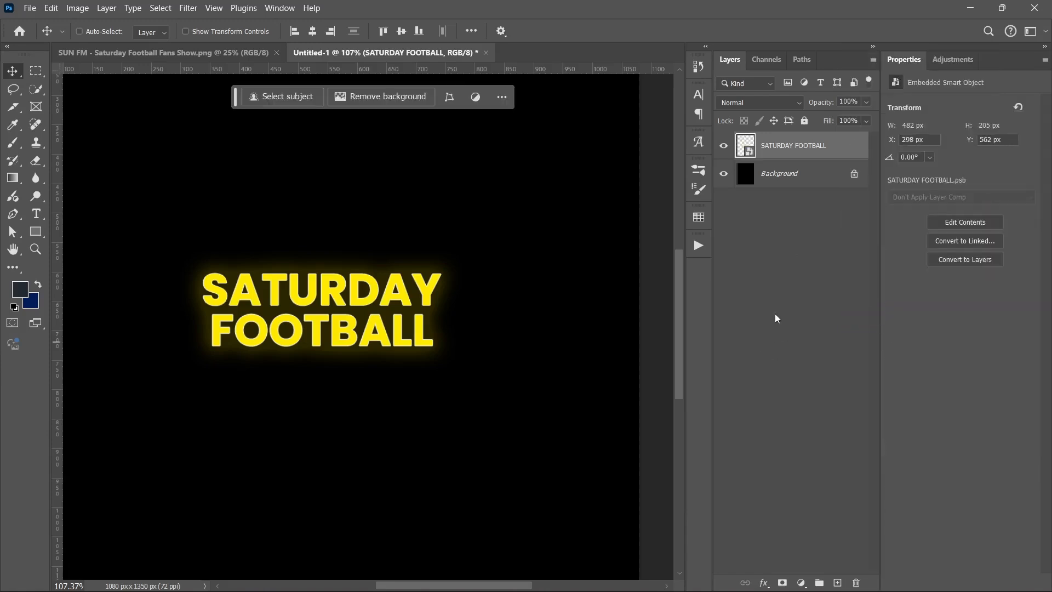
Apply a Custom warp to the SATURDAY FOOTBALL smart object, reshaping its mesh and edge curves so both lines slant upward to the right.
key("ctrl+t")
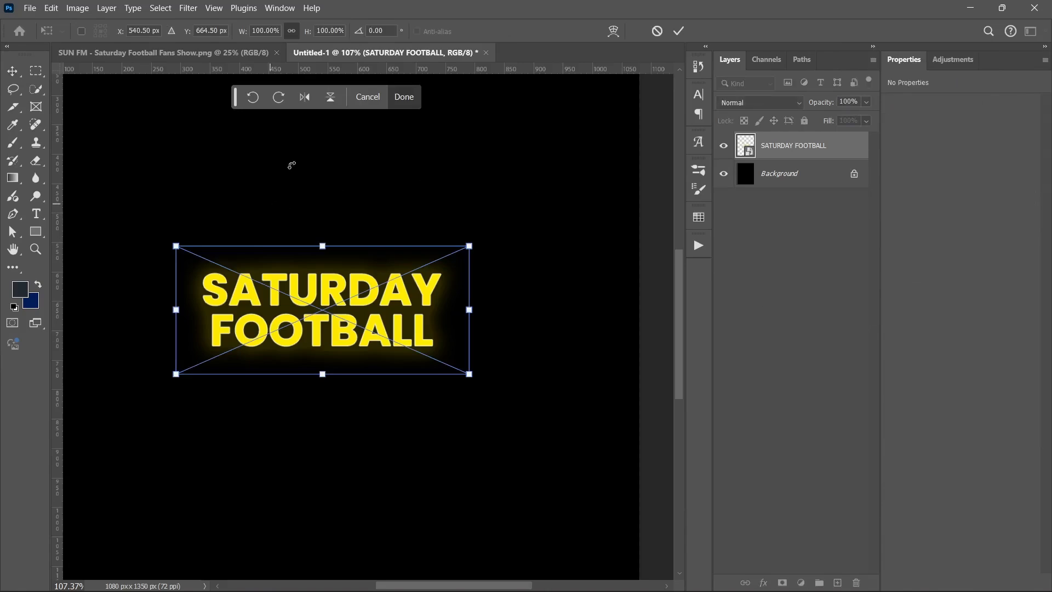
left_click(614, 30)
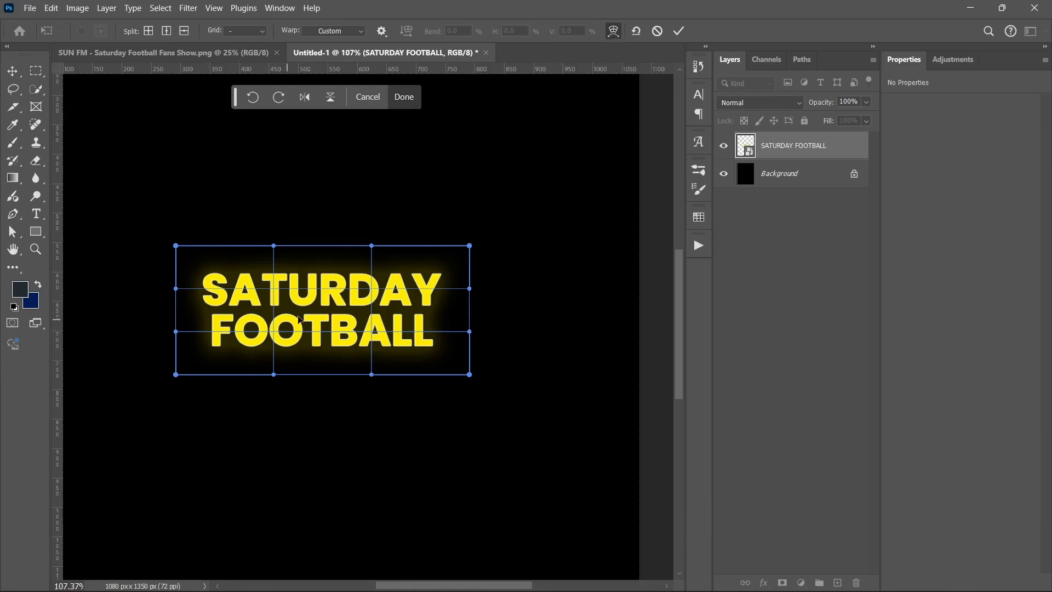
left_click(321, 31)
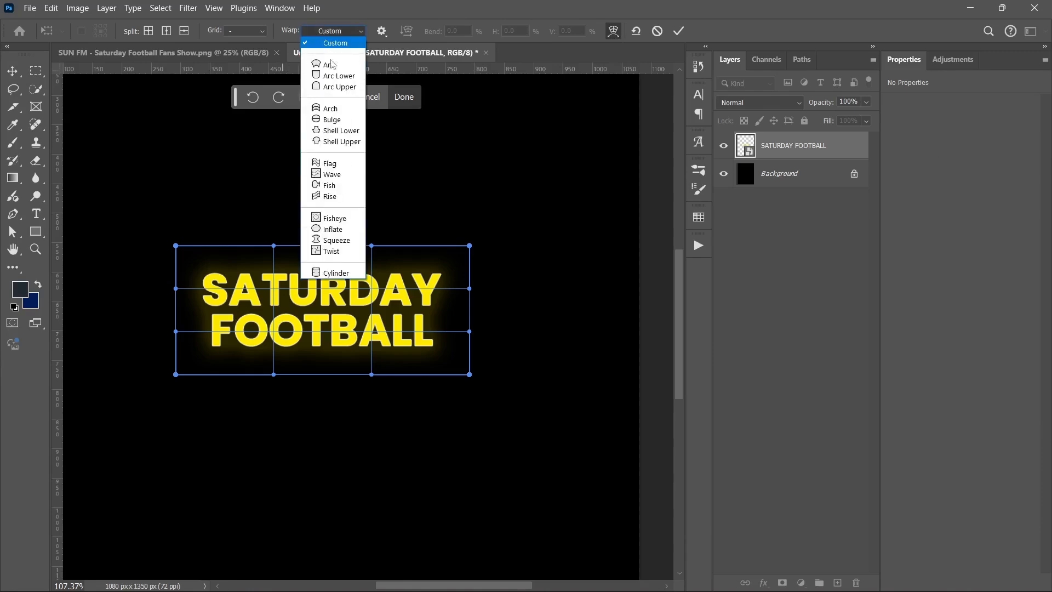
left_click(329, 44)
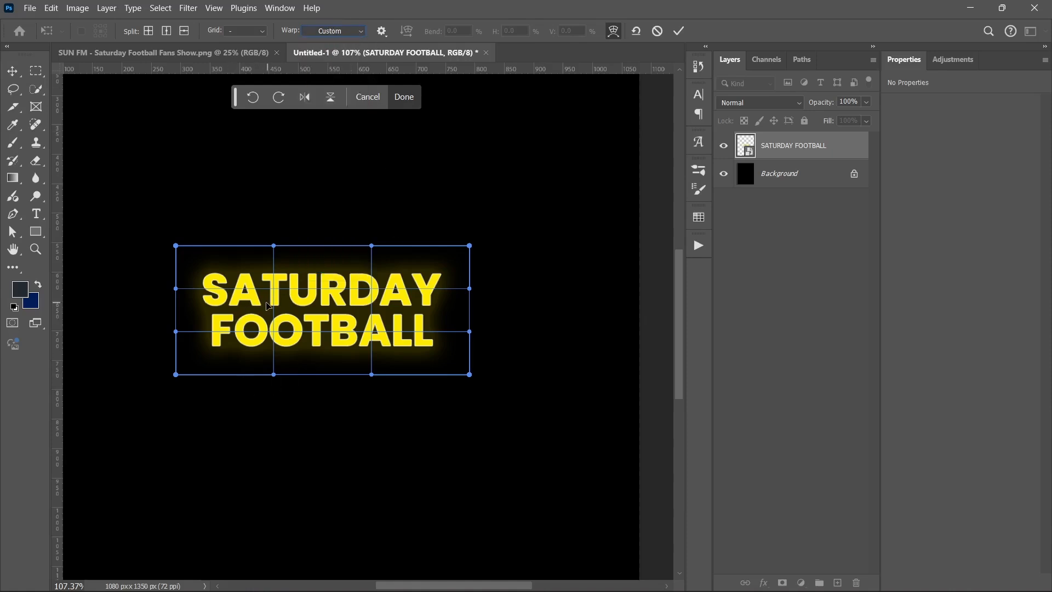
left_click_drag(265, 302, 262, 345)
left_click_drag(367, 300, 377, 279)
left_click_drag(277, 251, 288, 278)
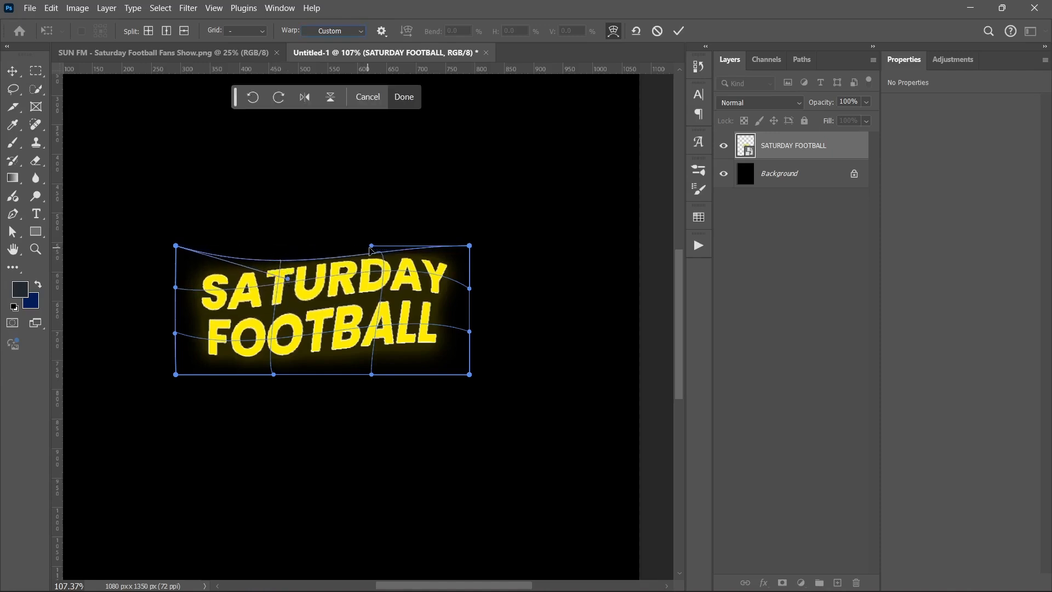
left_click_drag(372, 245, 375, 226)
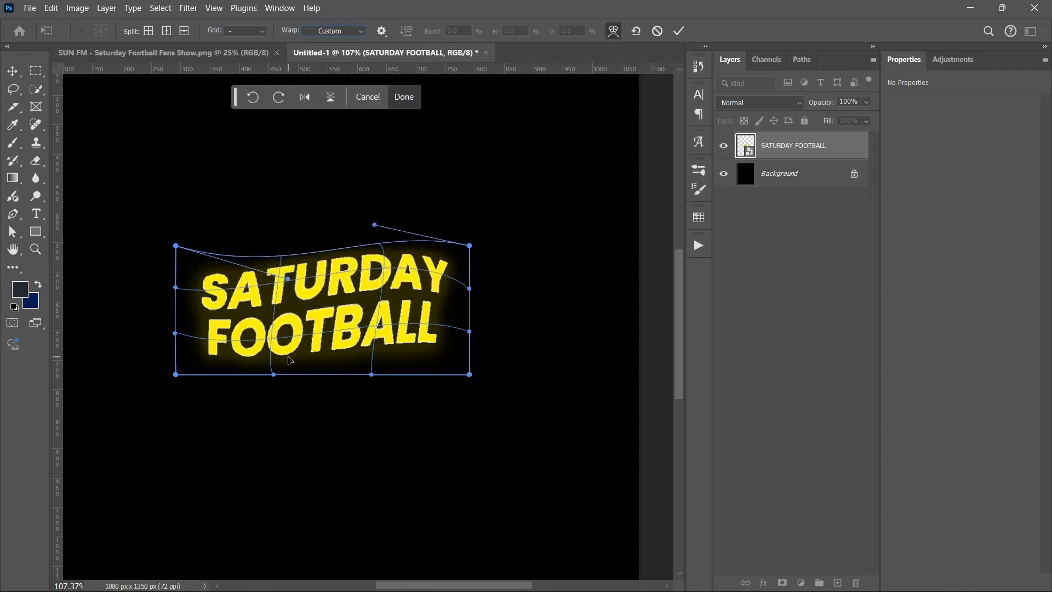
left_click_drag(280, 377, 346, 327)
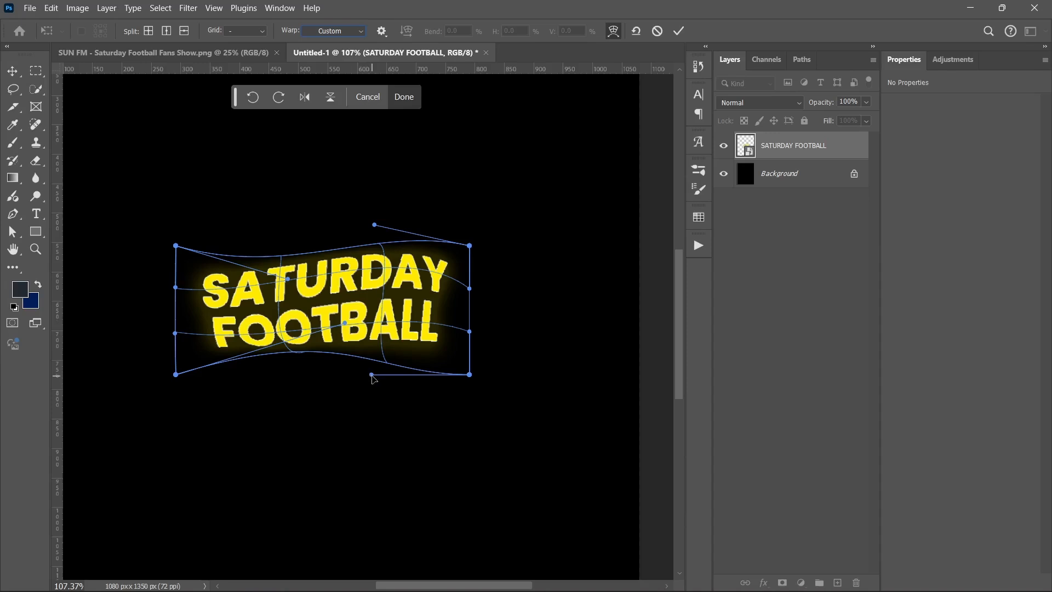
left_click_drag(373, 375, 276, 397)
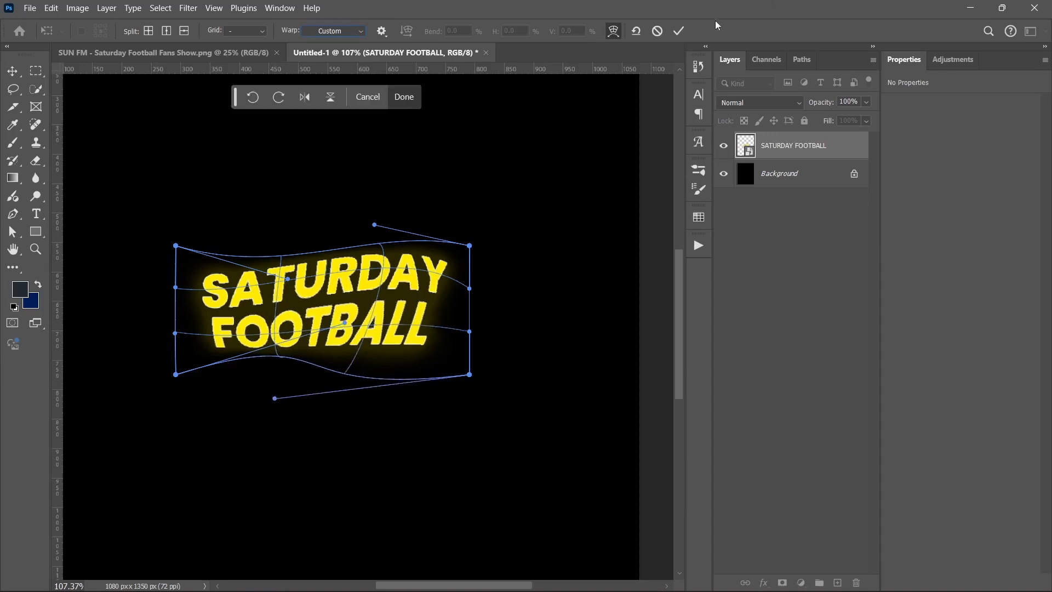
left_click(679, 31)
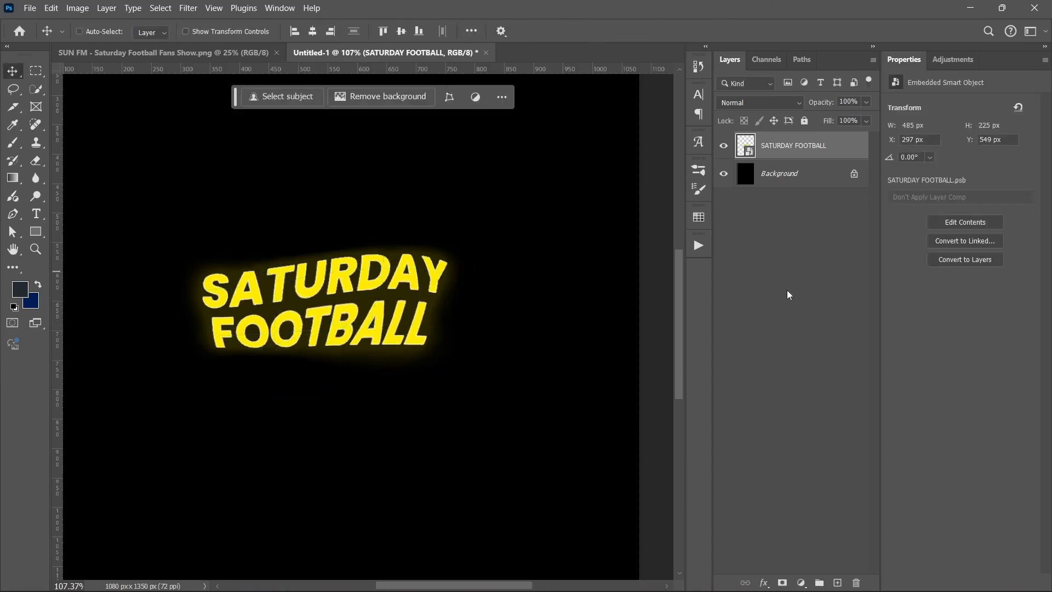
Refine the title's existing Custom warp by adjusting the lower curve's handles and slightly reshaping the upper curve, and apply it.
key("ctrl+t")
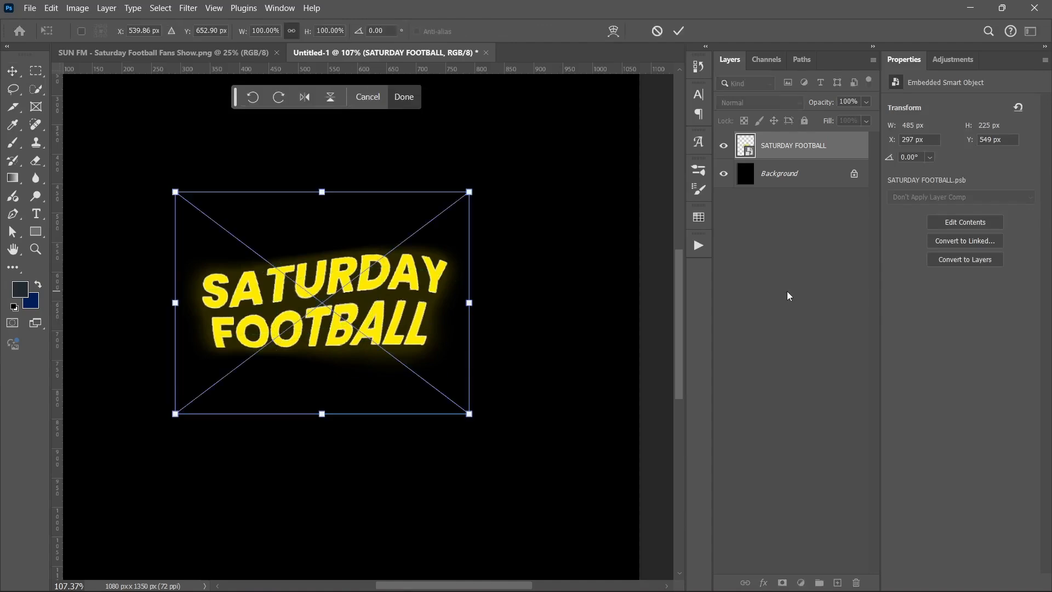
left_click(613, 30)
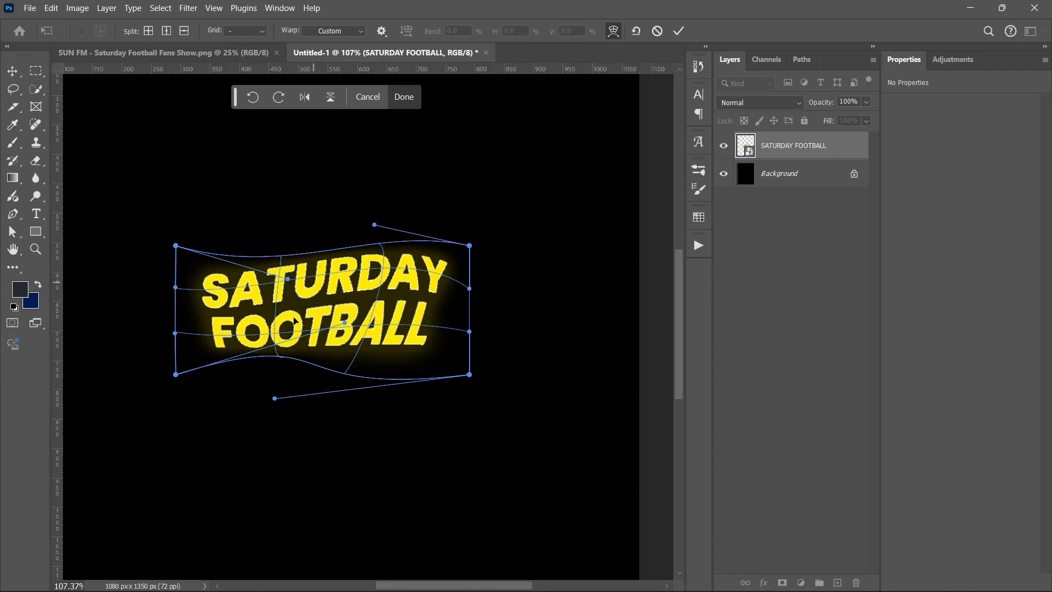
left_click_drag(349, 326, 390, 388)
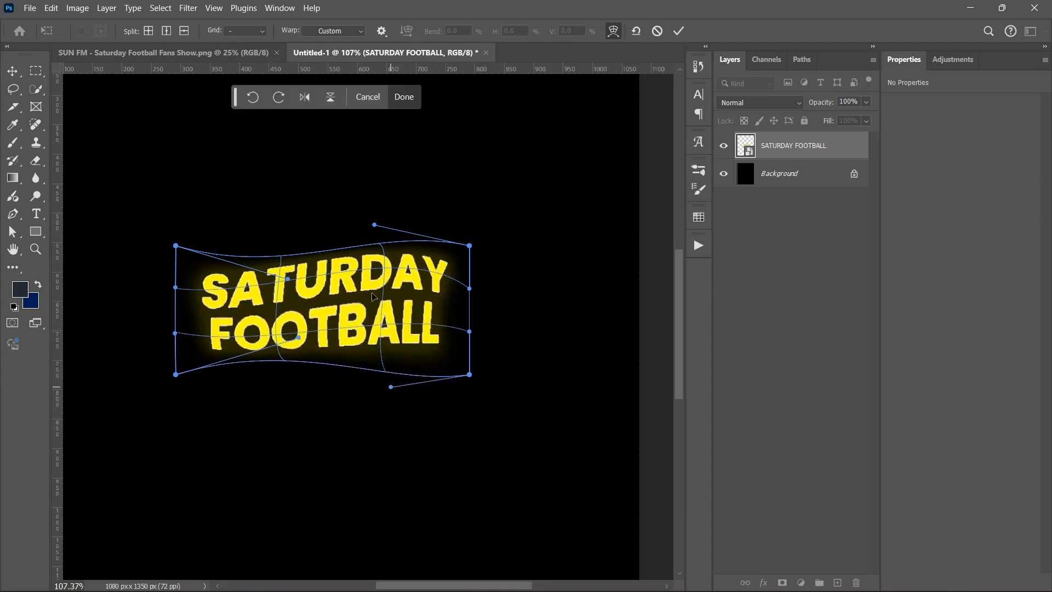
left_click_drag(293, 286, 294, 287)
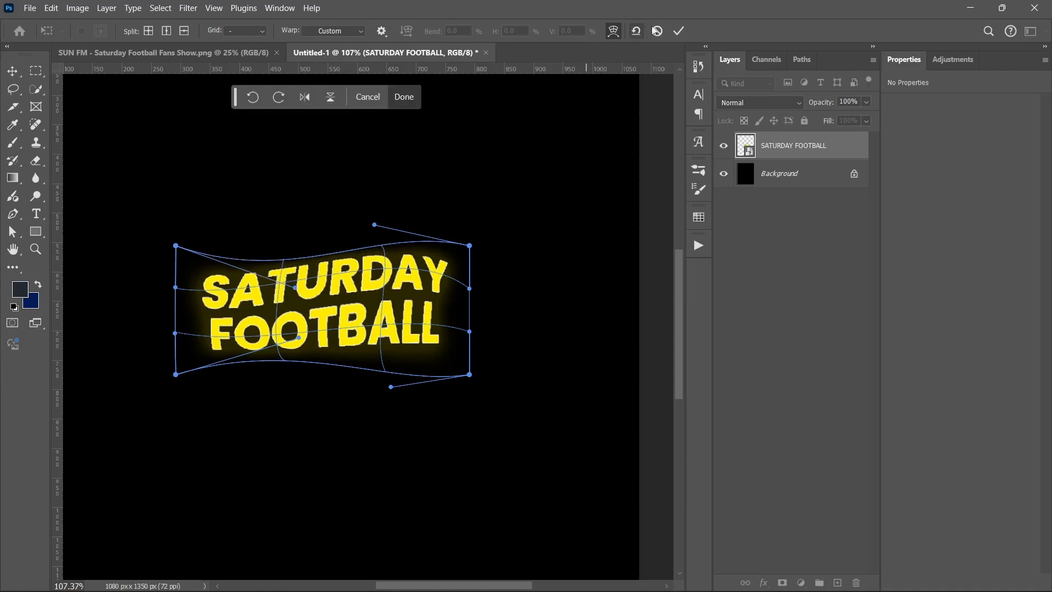
left_click(678, 31)
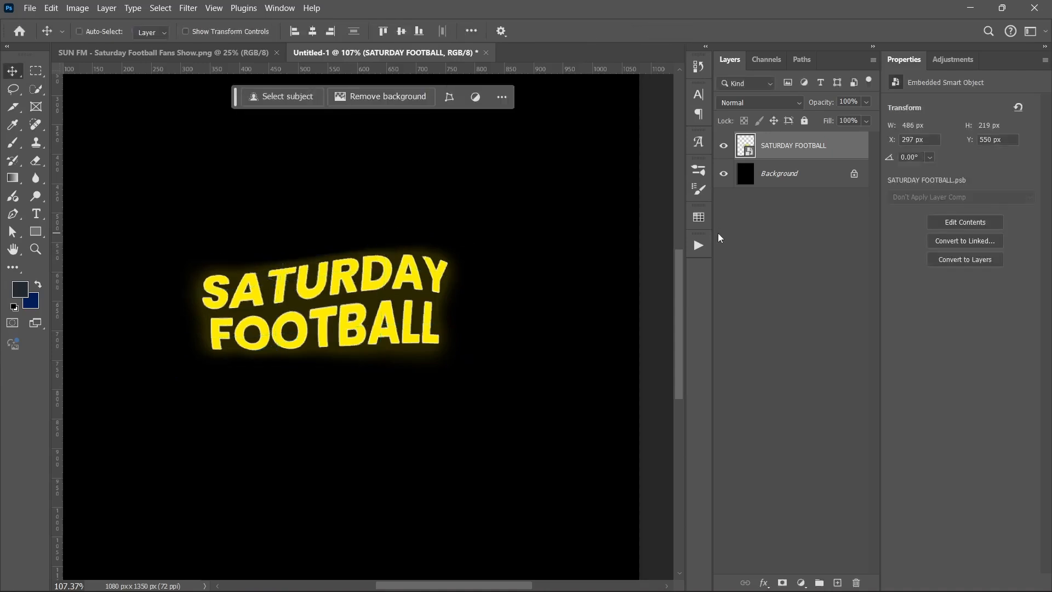
Review the title in the SUN FM flyer, and inspect the SATURDAY FOOTBALL smart object's text contents before closing them.
left_click(213, 52)
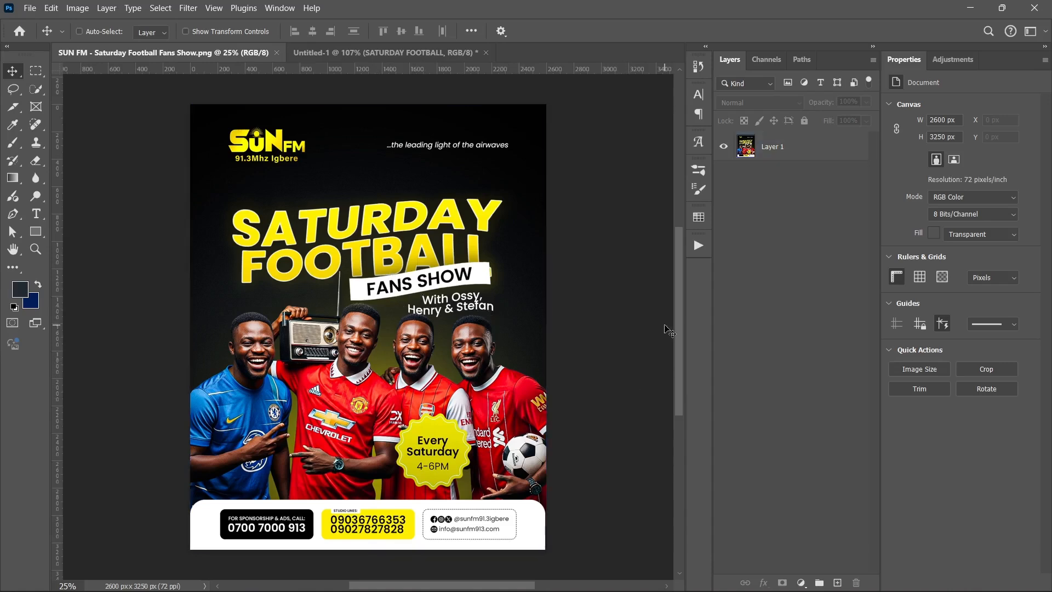
left_click(379, 51)
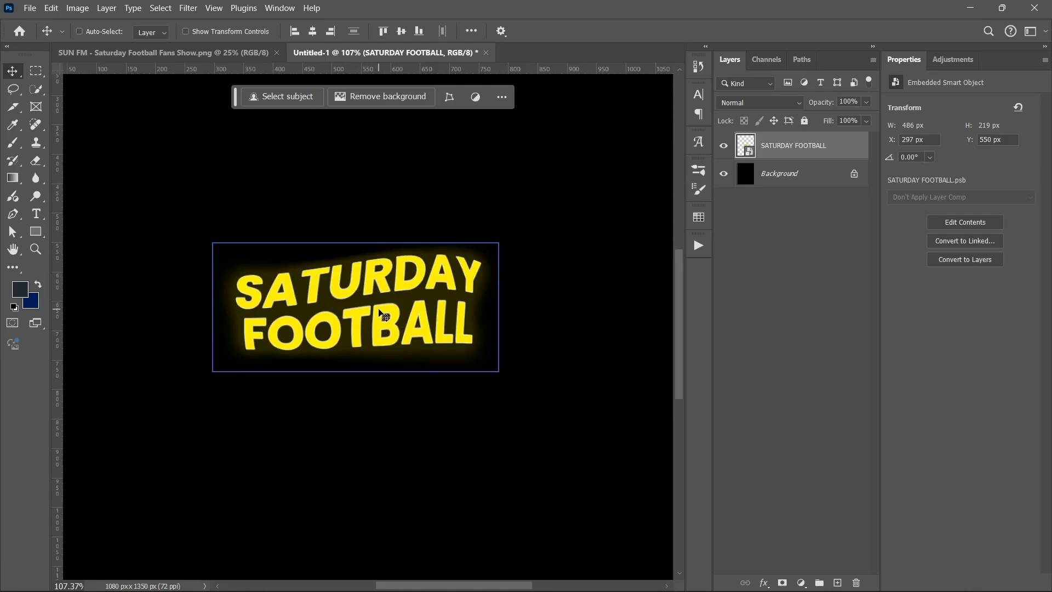
double_click(754, 148)
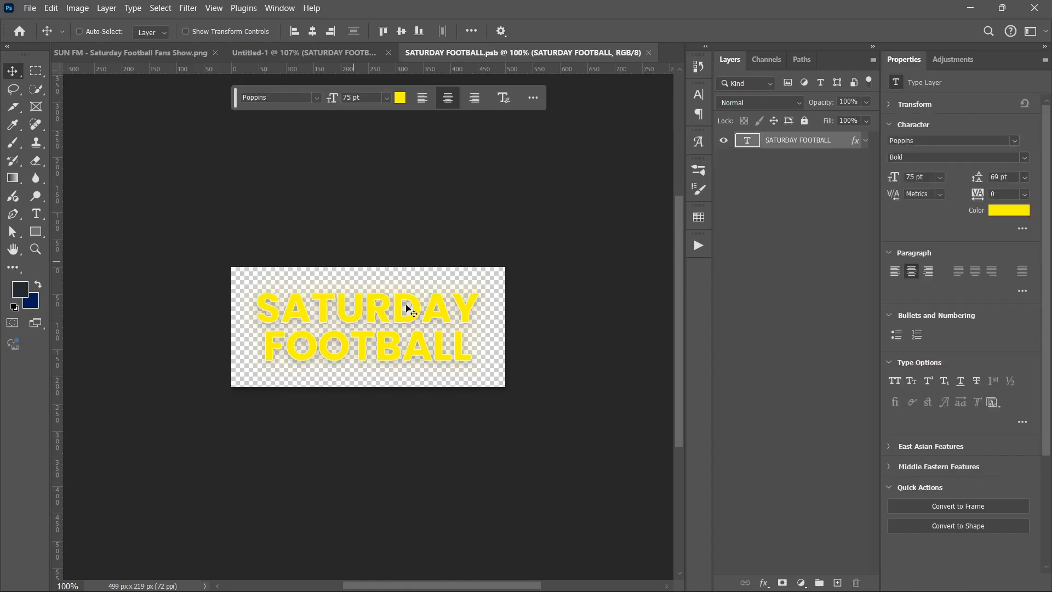
left_click(649, 52)
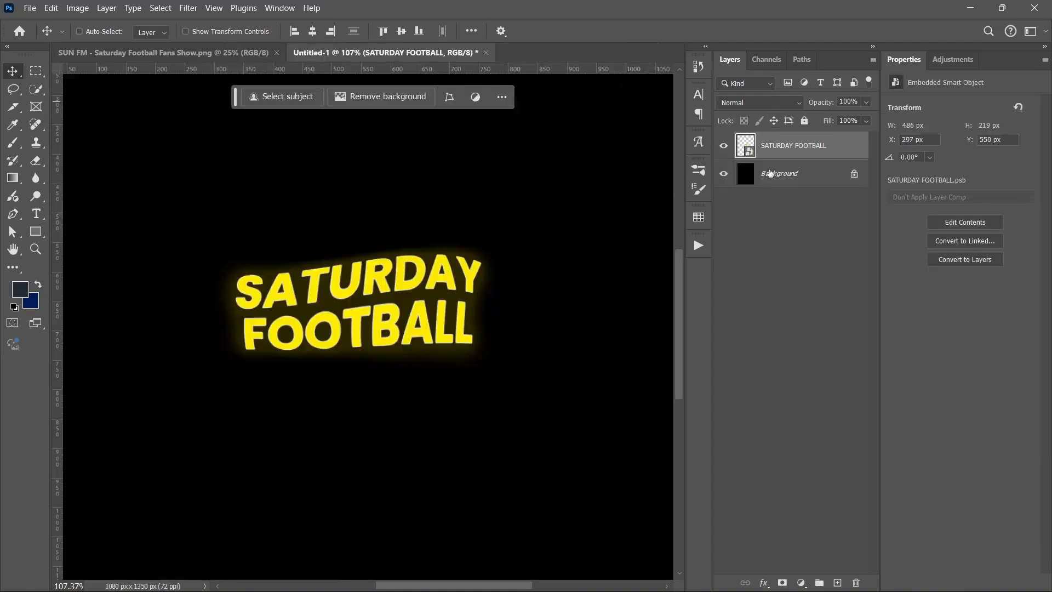
Undo both Custom warps on the title and apply an Arc warp with a 21.7% bend instead.
key("ctrl+z")
key("ctrl+z")
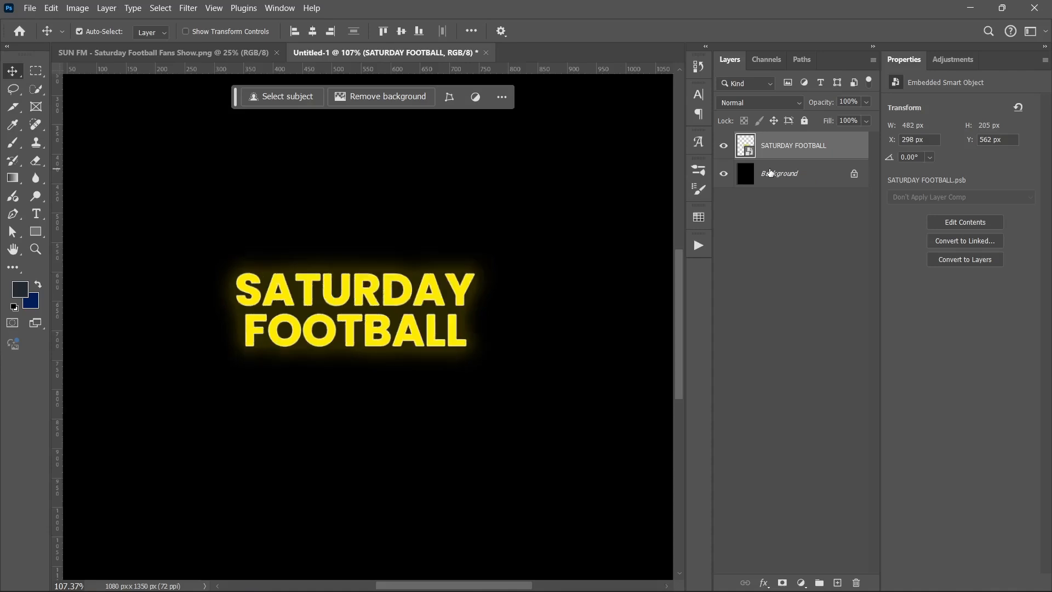
key("ctrl+t")
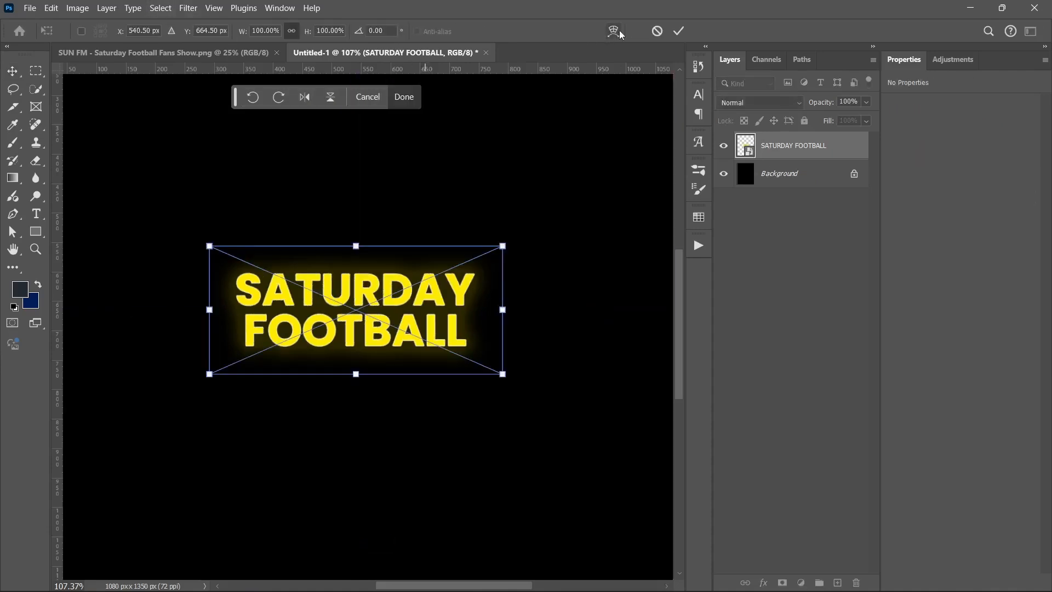
left_click(615, 31)
left_click(333, 35)
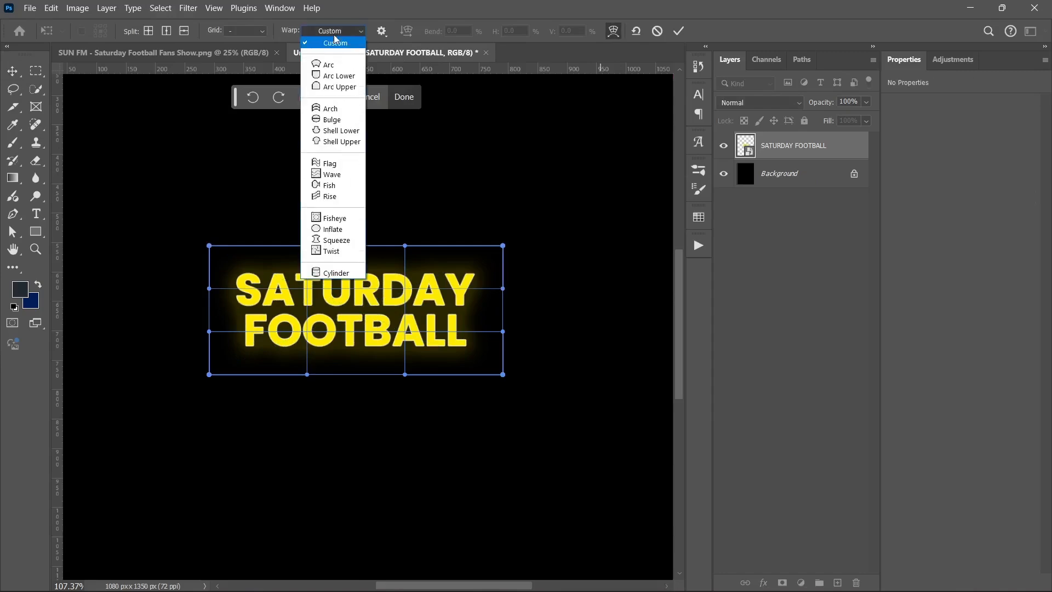
left_click(331, 62)
left_click_drag(357, 185, 355, 220)
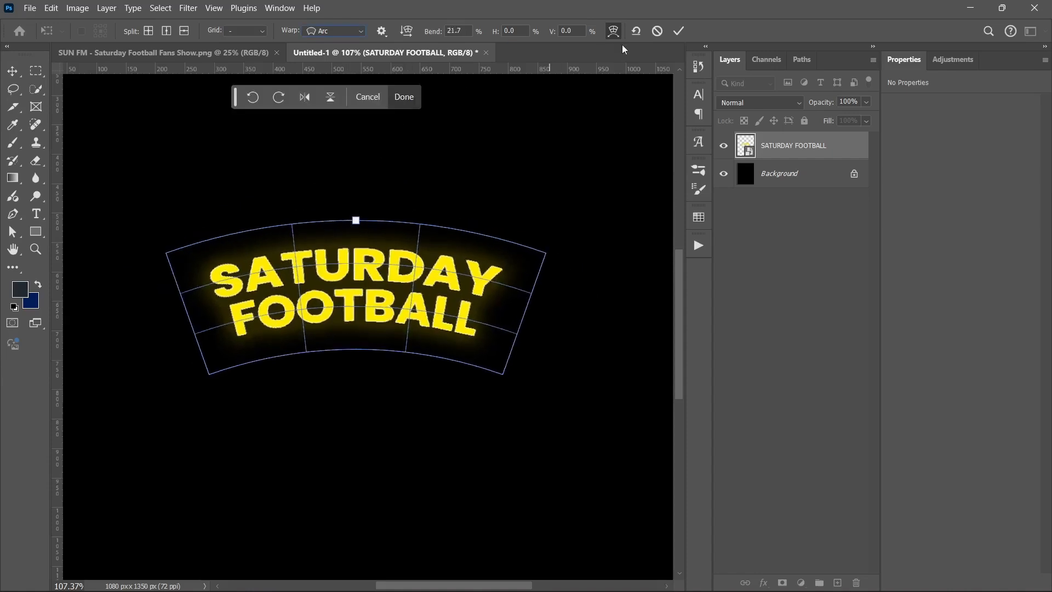
left_click(680, 32)
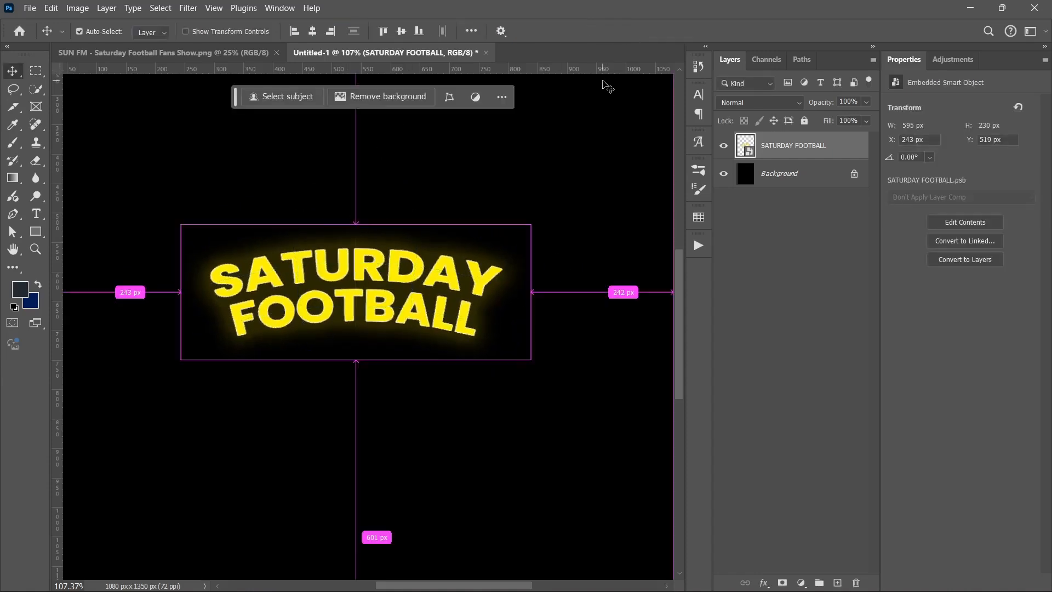
Change the SATURDAY FOOTBALL smart object's warp style to Flag with a 19.8% bend and apply it.
key("ctrl+t")
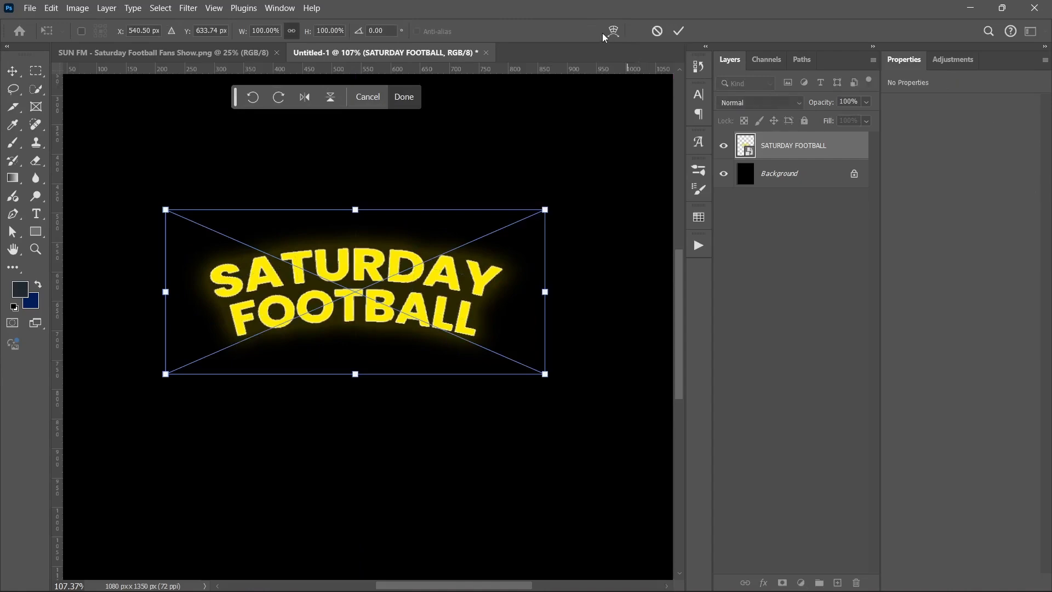
left_click(614, 31)
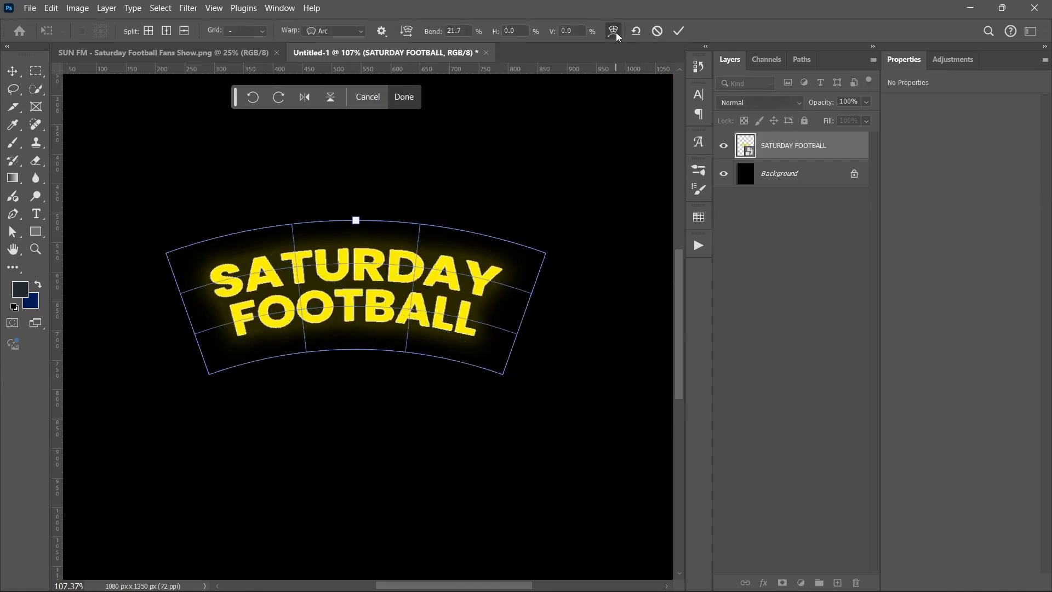
left_click(351, 31)
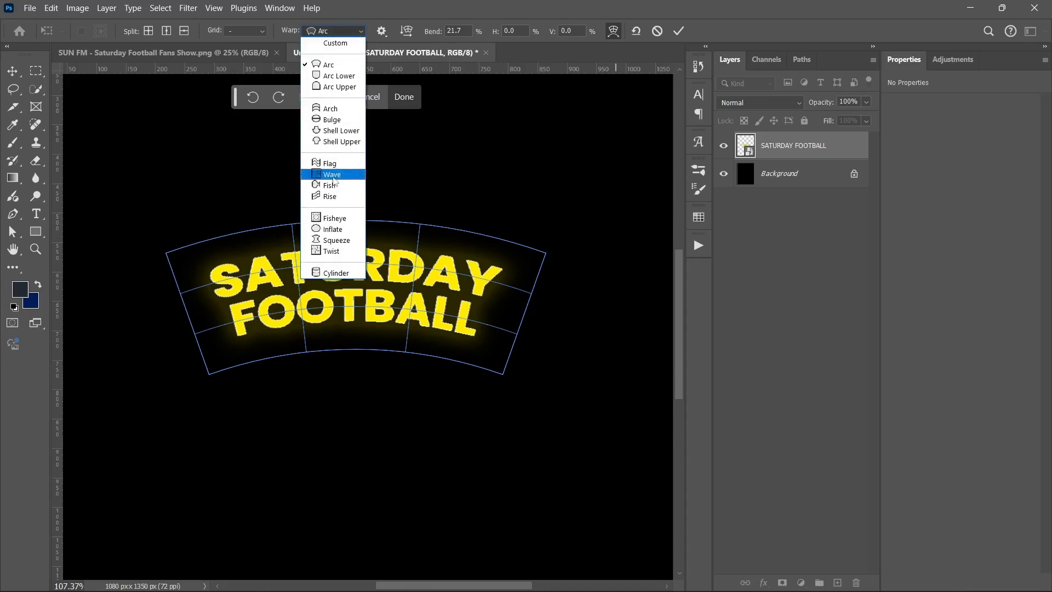
left_click(331, 164)
left_click_drag(282, 210, 283, 231)
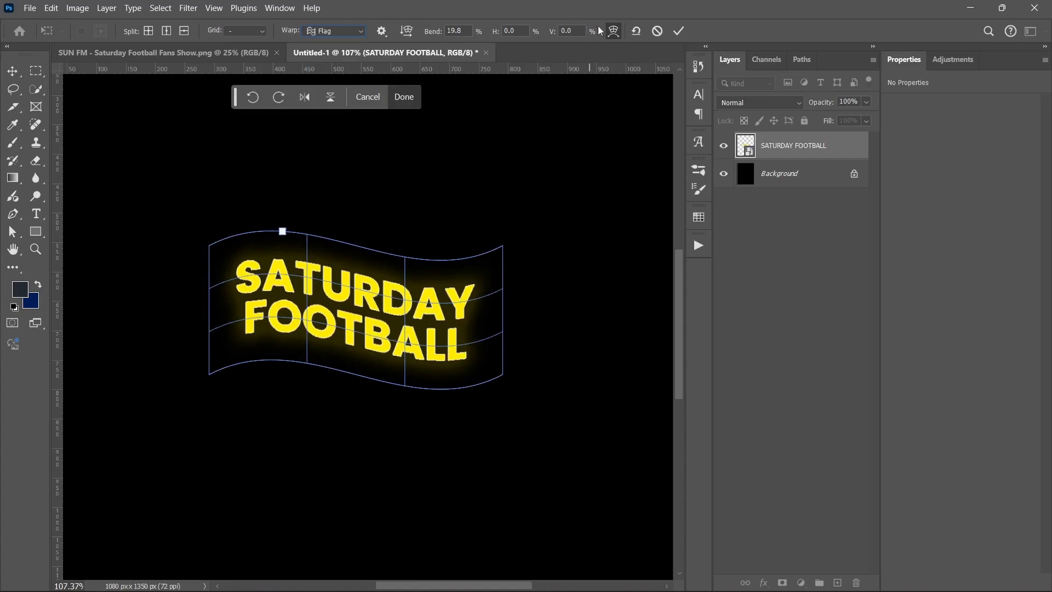
left_click(678, 33)
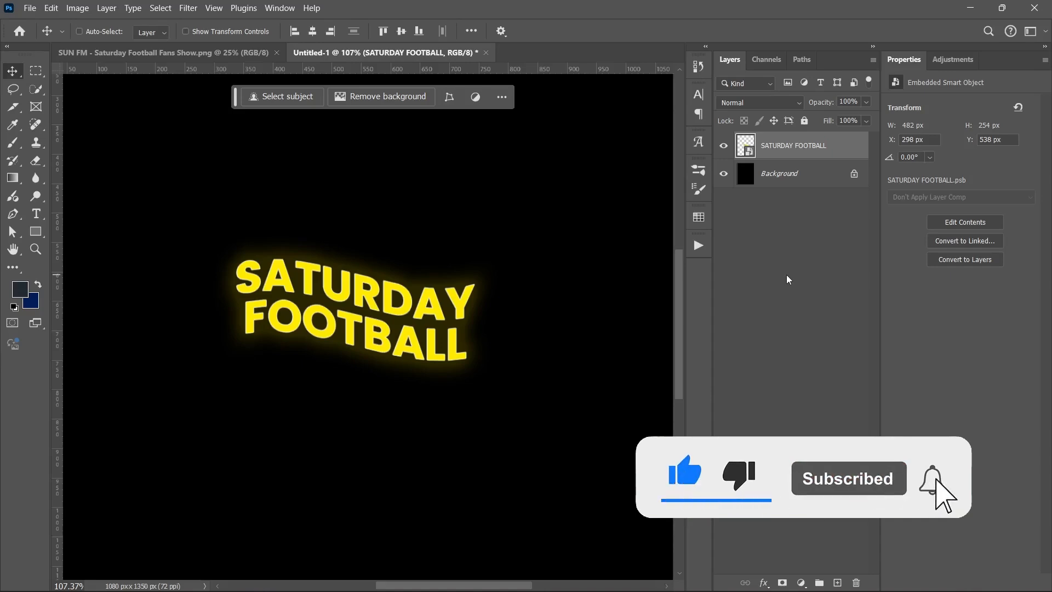
scroll(615, 215, "down", 3)
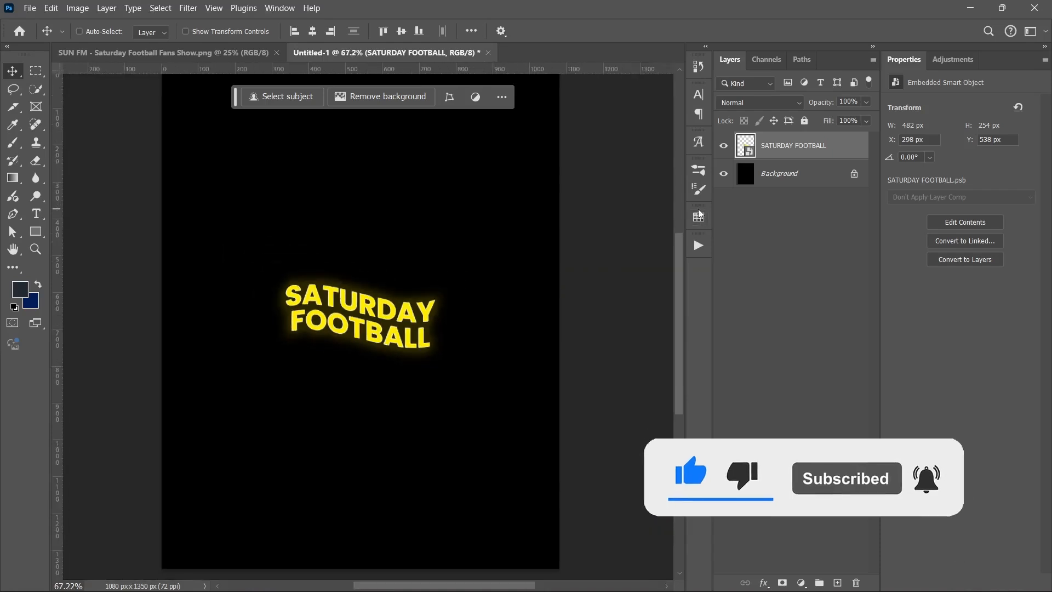